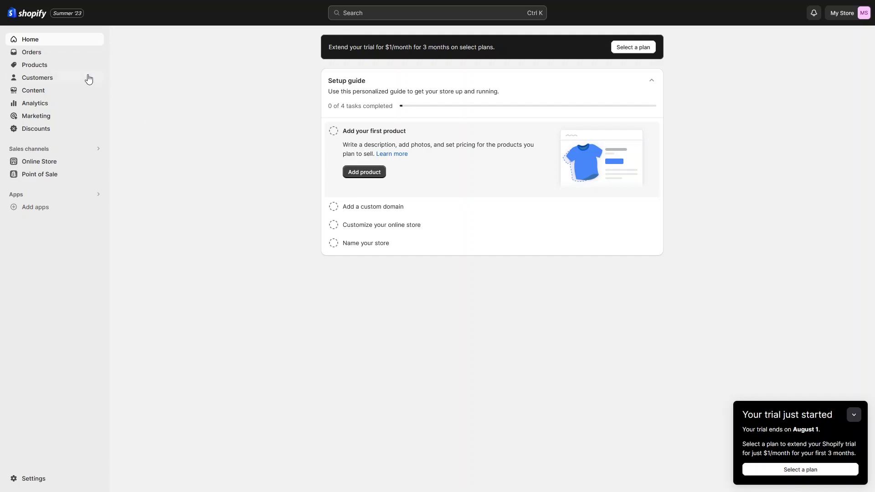
Step: Open the product CSV import dialog from the Products page to view its options, and close it without importing
left_click(62, 68)
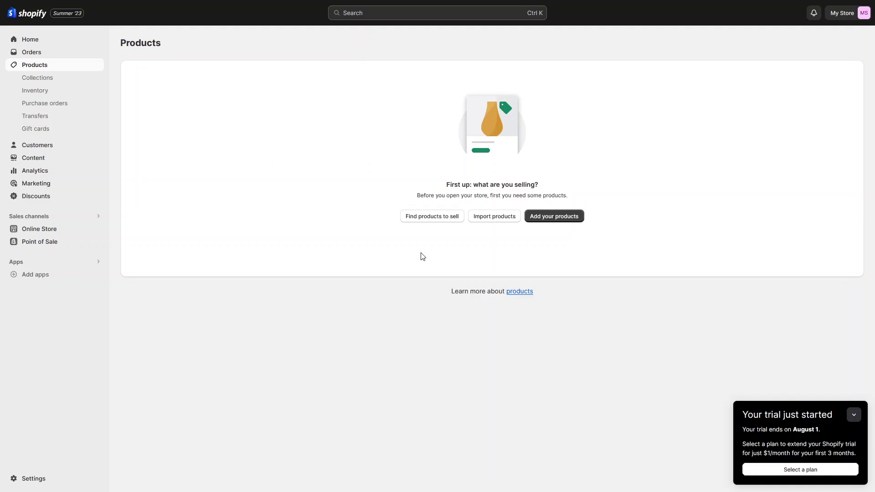
left_click(484, 222)
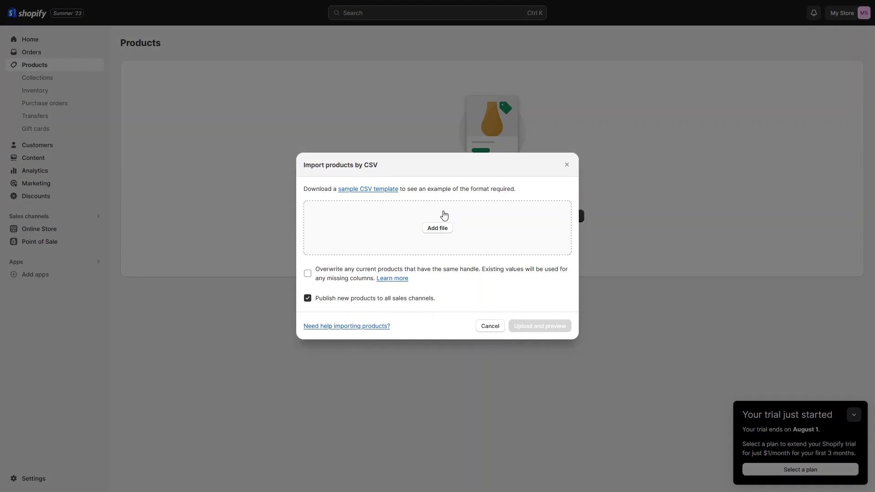
left_click(567, 165)
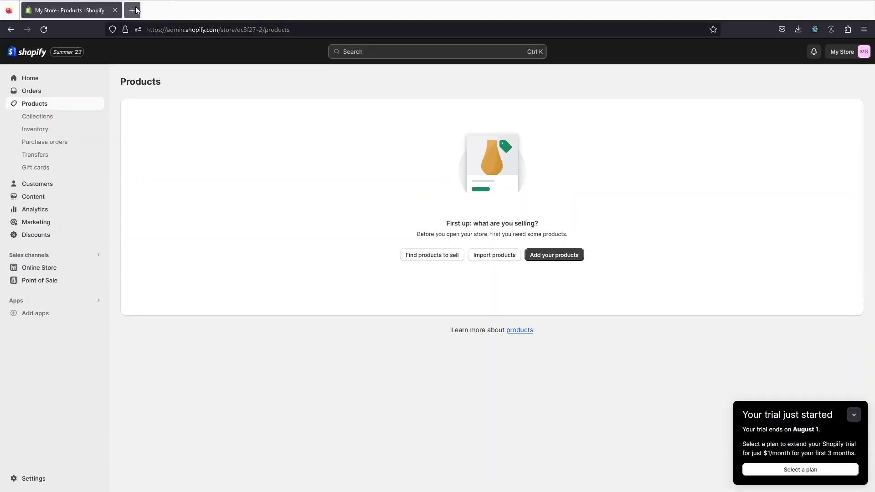
Step: Search the web for "import products in shopify using csv" and open the Shopify Help Center article "Using CSV files to import and export products"
double_click(136, 10)
type("import")
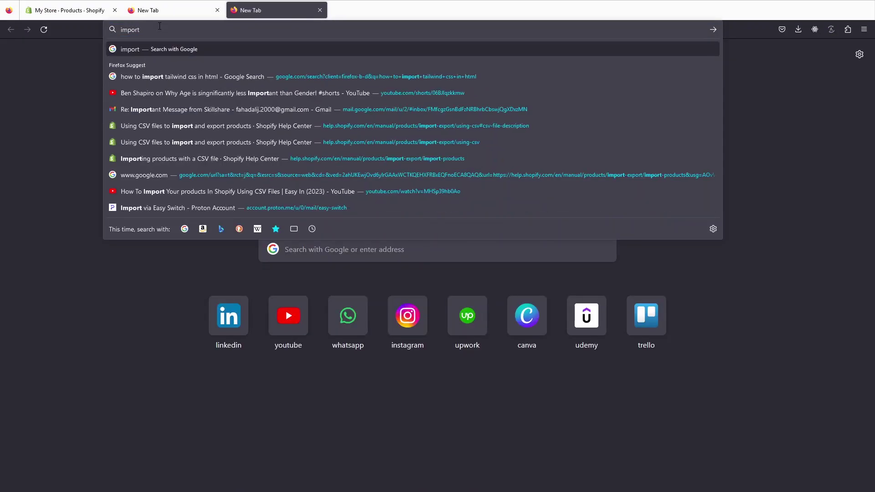
type(" products ")
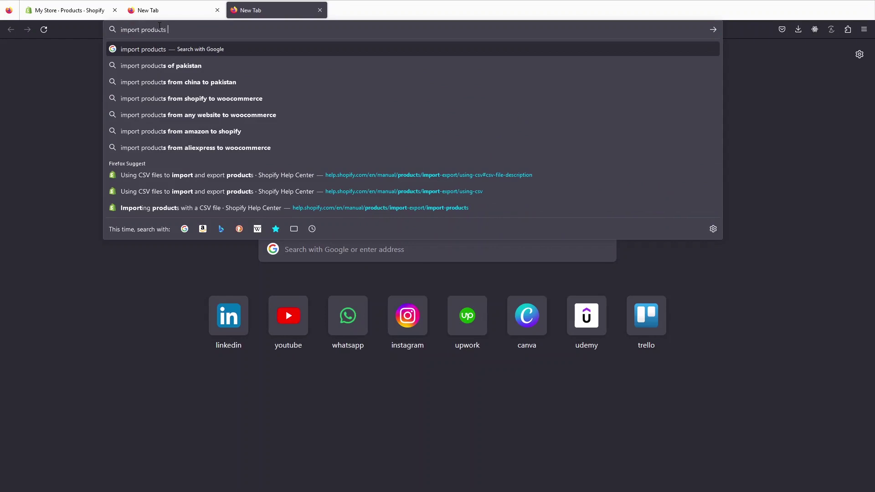
type("in shop")
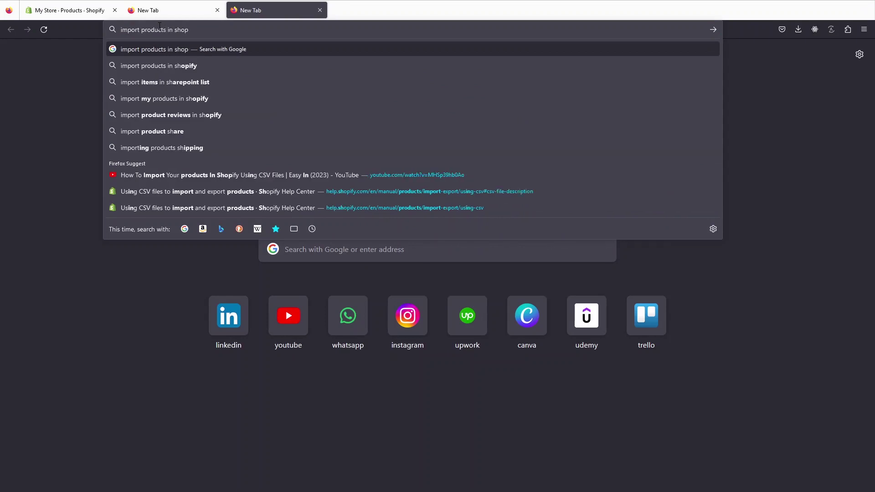
key("Down")
type("u")
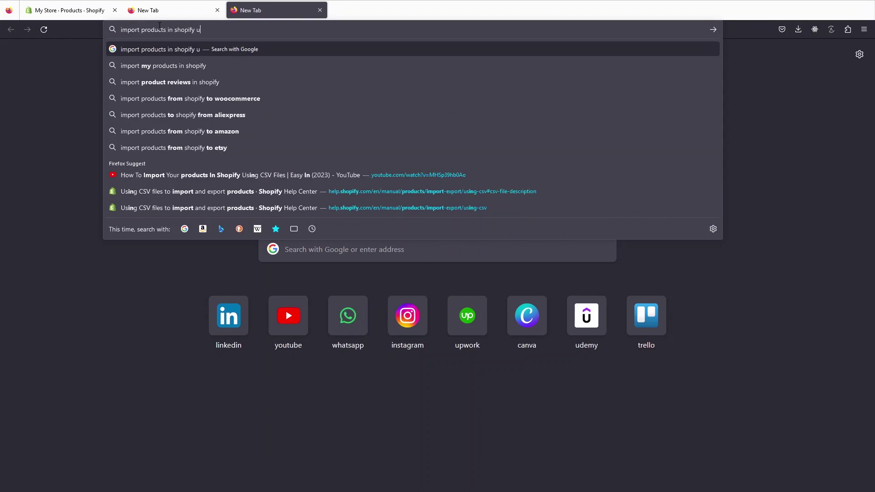
type("sing csv")
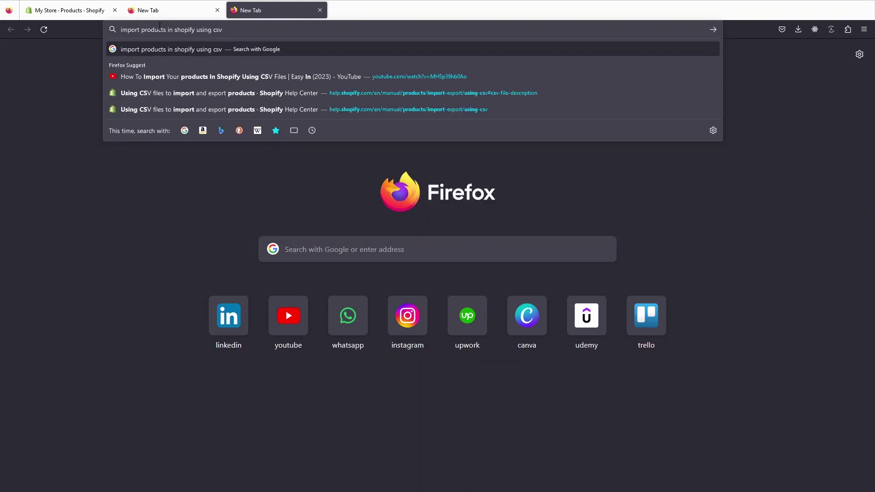
key("Return")
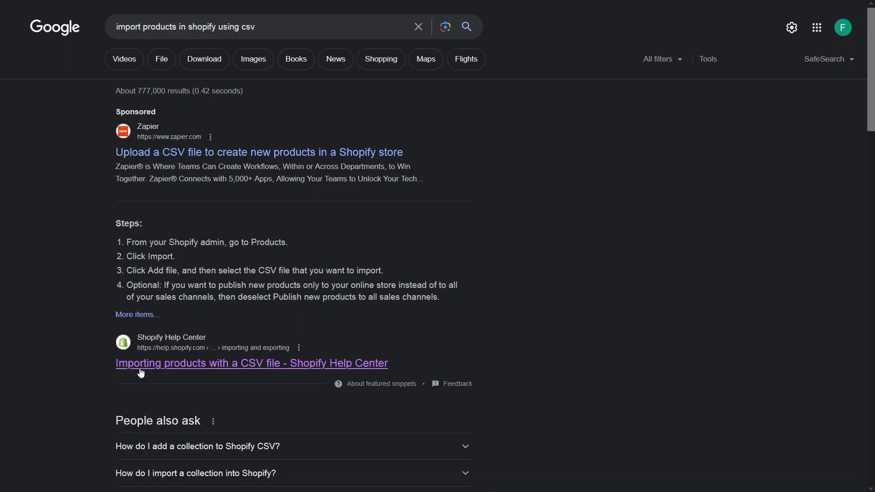
scroll(248, 374, "down", 5)
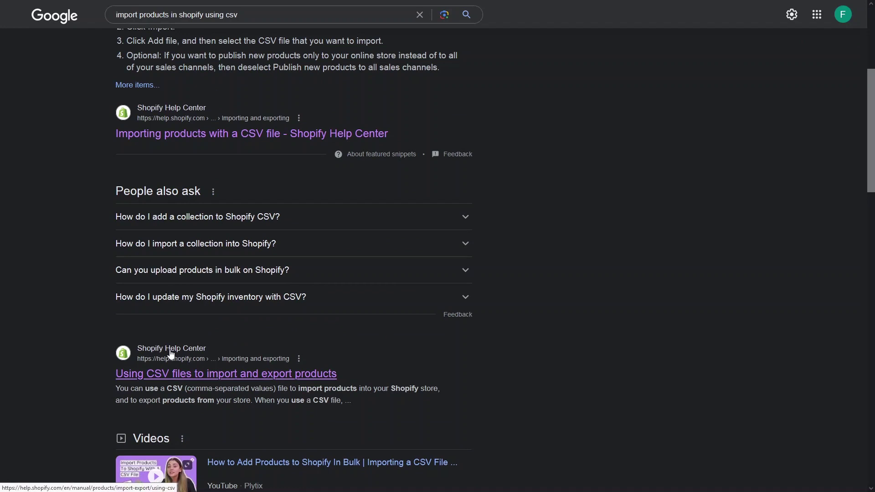
left_click(144, 378)
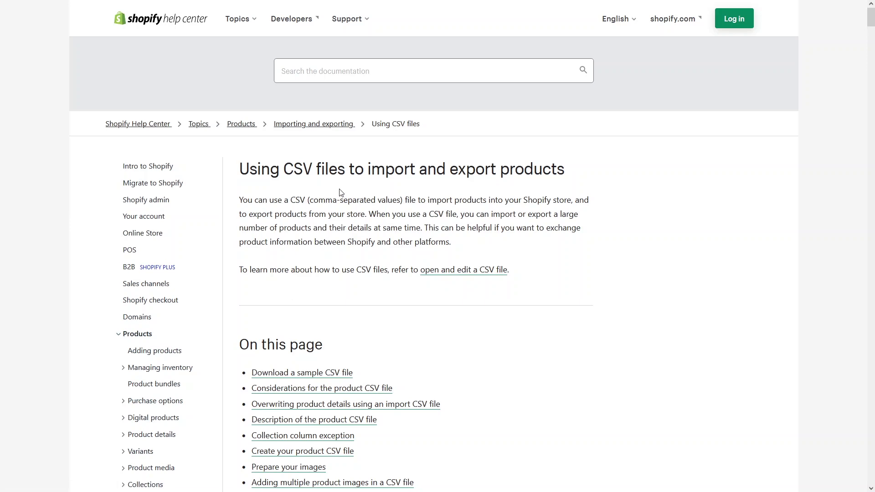
Step: Download the sample product CSV file from the help article and open product_template.csv in Excel
scroll(318, 306, "down", 6)
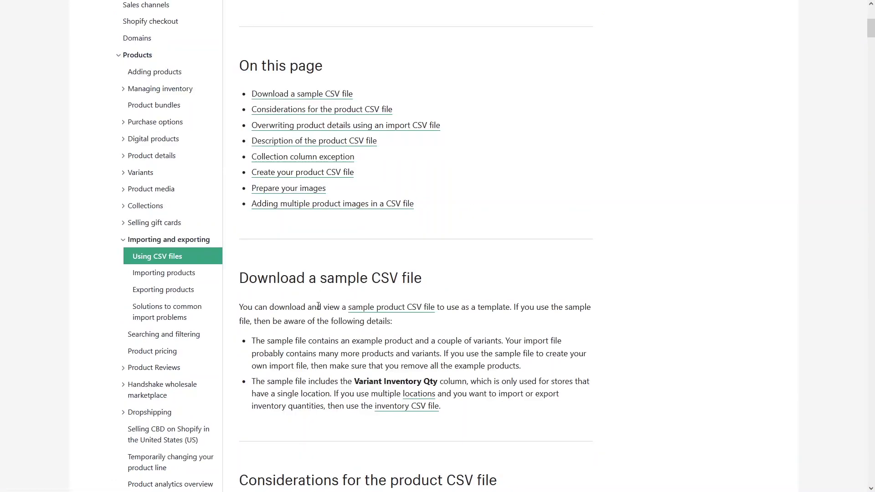
left_click(384, 309)
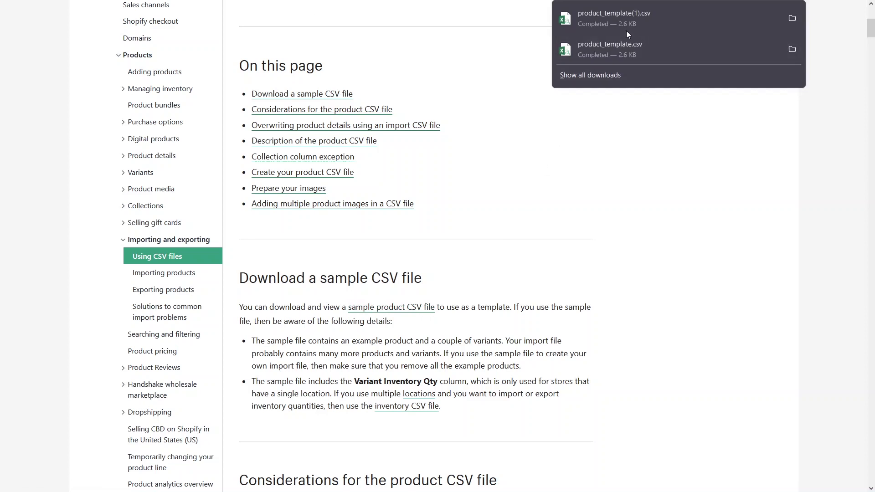
left_click(593, 48)
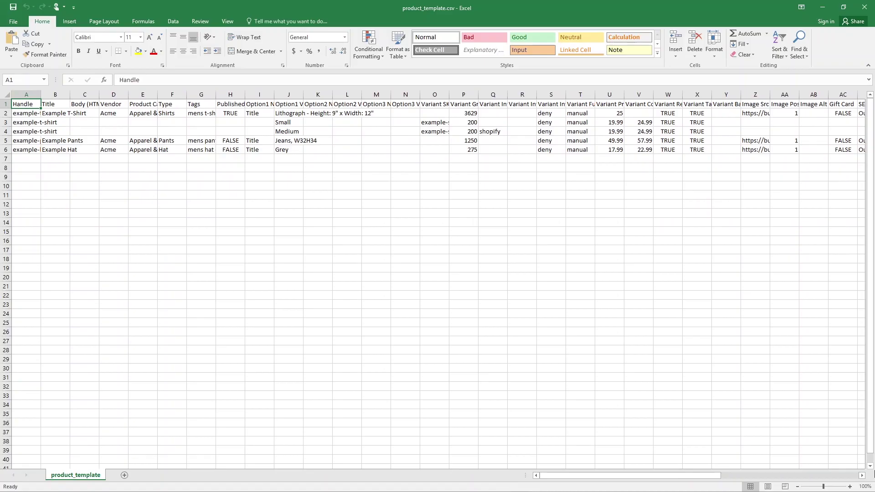
Step: Widen the Handle, Title, Body (HTML), Product Category, Published, Option1 Name and Option1 Value columns so their contents are readable
left_click(861, 475)
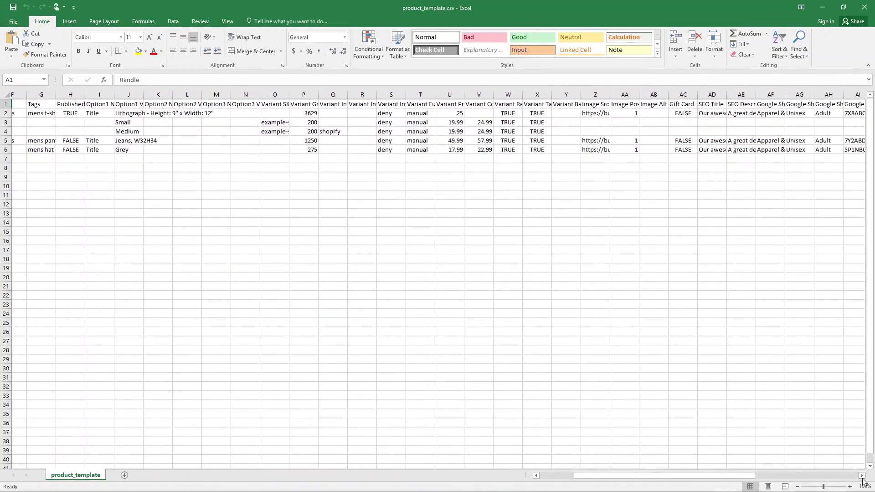
left_click_drag(861, 475, 861, 475)
left_click_drag(774, 475, 629, 475)
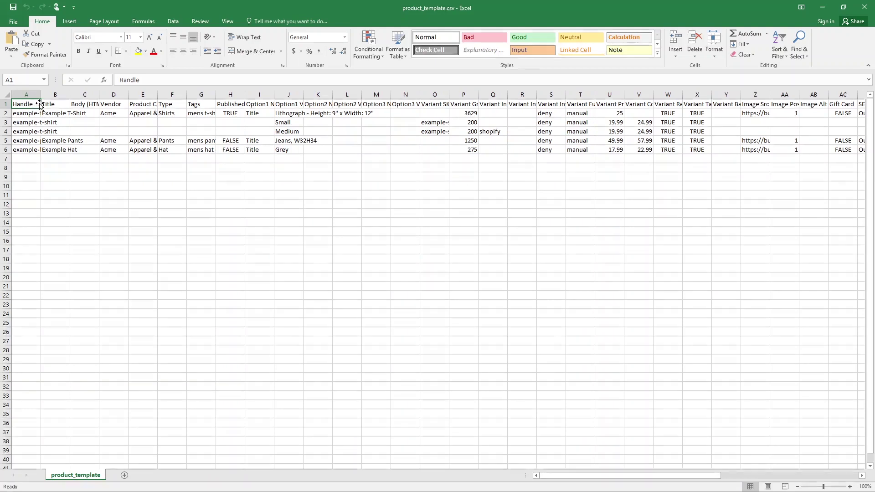
left_click_drag(41, 94, 167, 98)
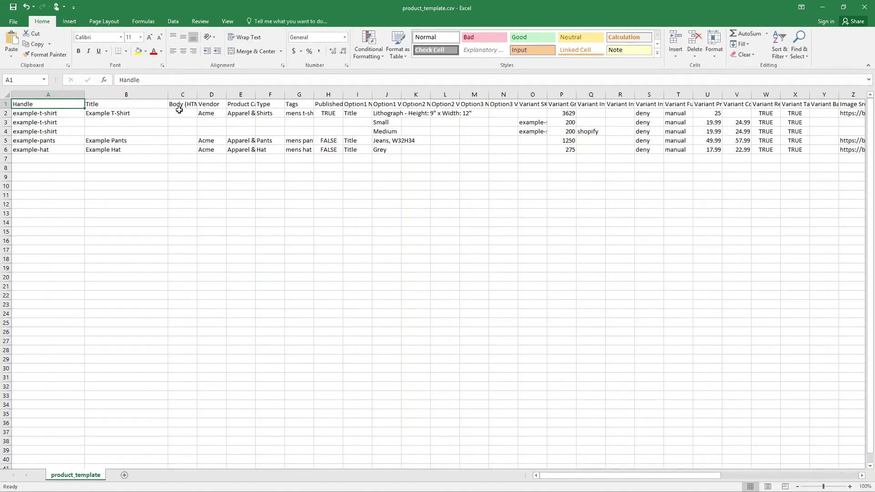
left_click_drag(200, 97, 236, 97)
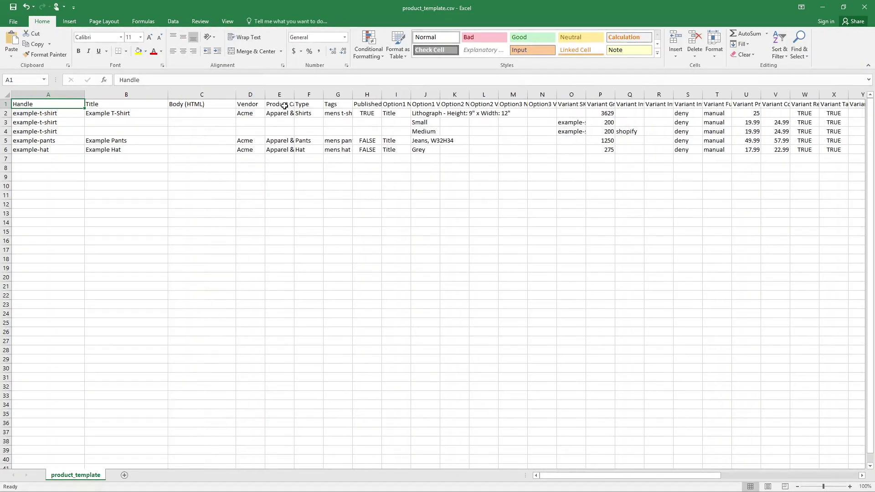
left_click_drag(294, 95, 349, 96)
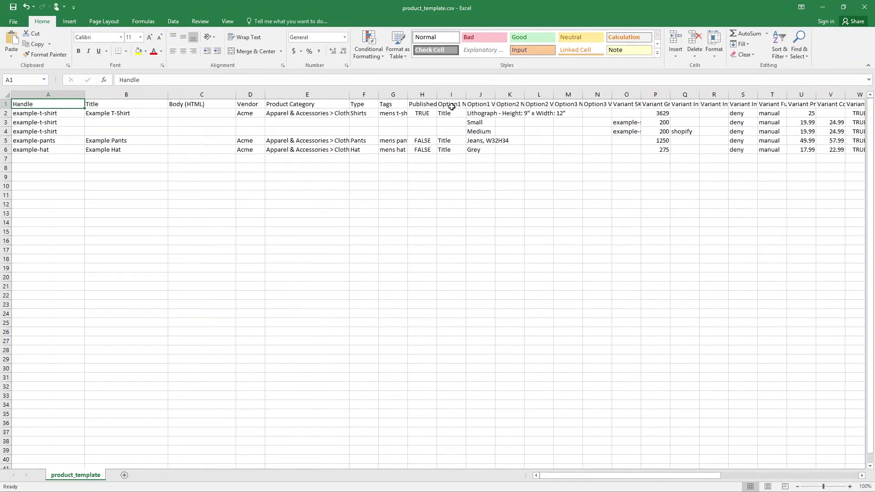
left_click_drag(435, 93, 614, 95)
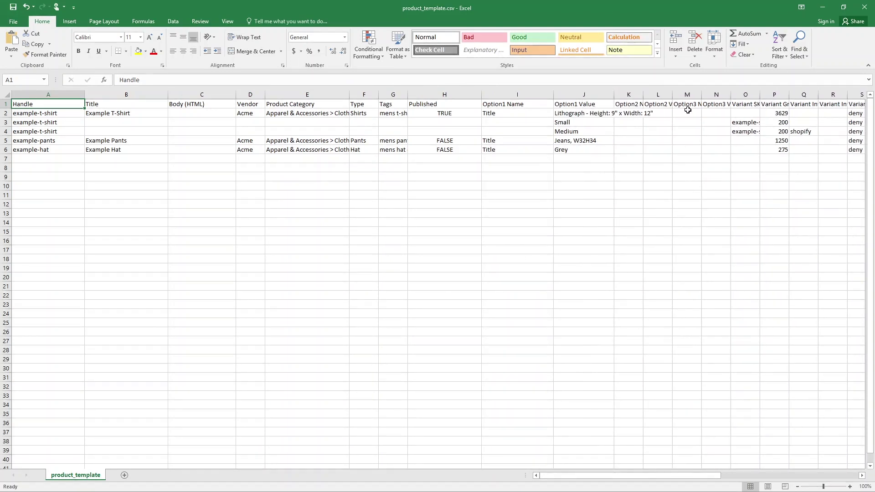
Step: Widen the Variant SKU, Variant Grams, Variant Inventory Tracker, Variant Inventory Qty and Variant Inventory Policy columns so their headers are readable
left_click_drag(560, 475, 635, 476)
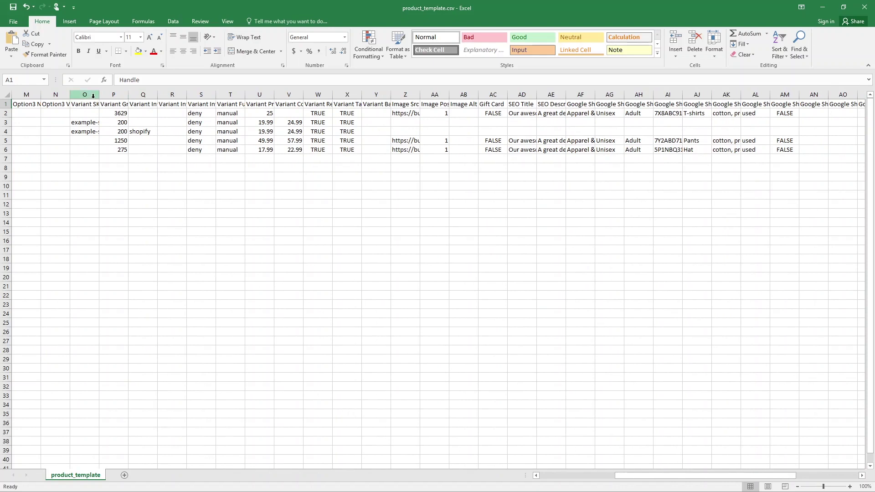
left_click_drag(99, 95, 163, 100)
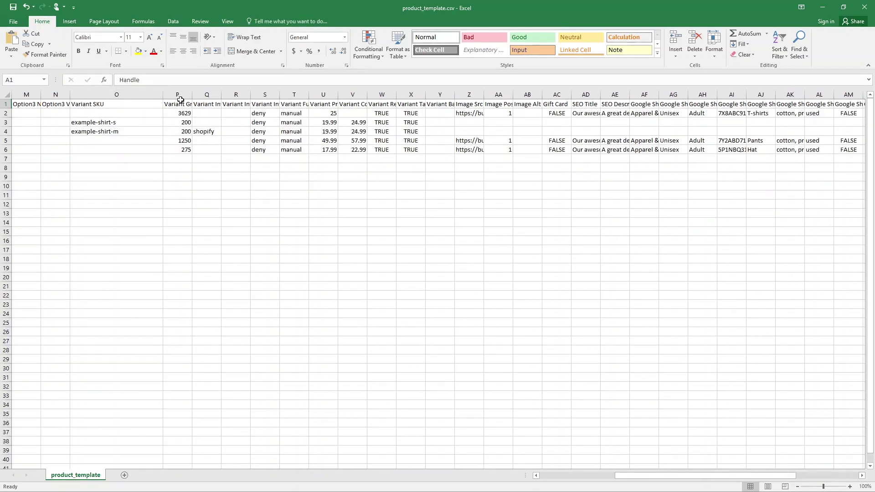
left_click(253, 103)
left_click_drag(189, 97, 403, 93)
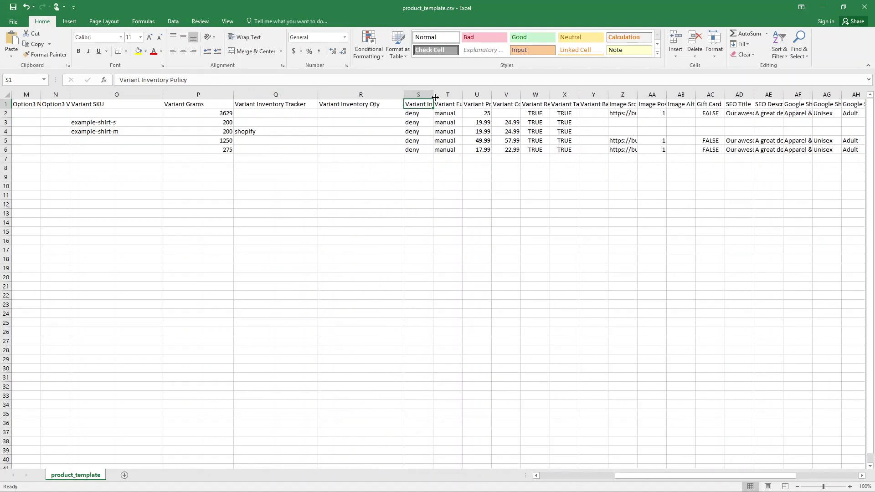
left_click_drag(433, 97, 490, 94)
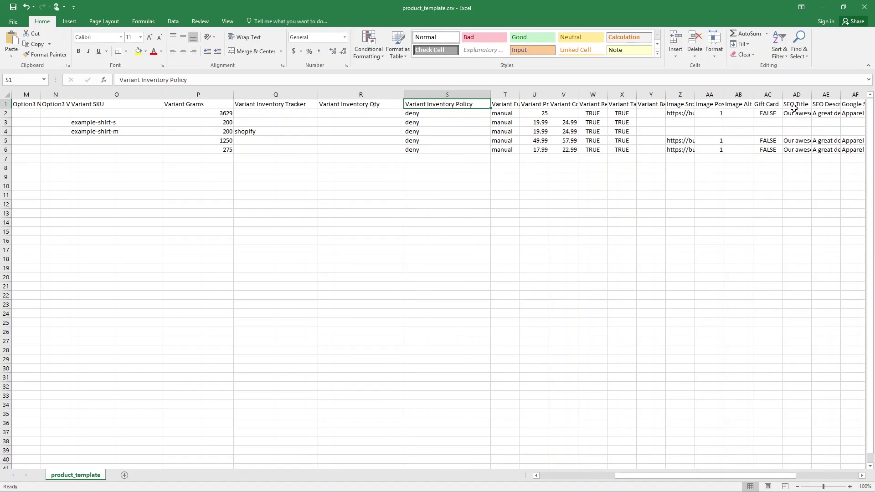
left_click(861, 475)
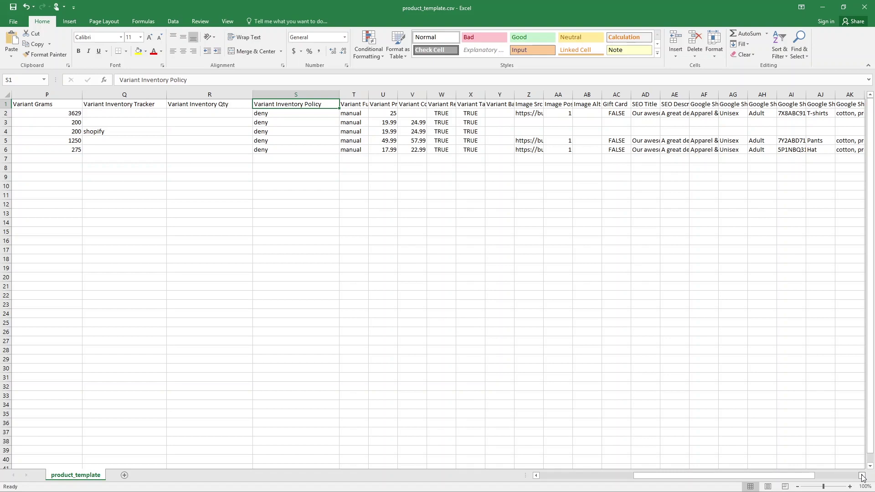
scroll(324, 249, "left", 5)
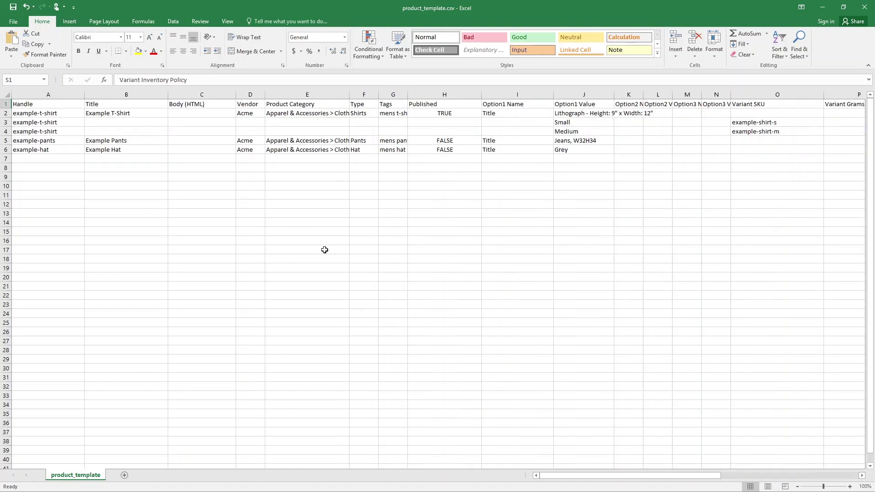
Step: Switch back to the help article in Firefox and read the considerations and formatting rules for the product CSV file
key("alt+Tab")
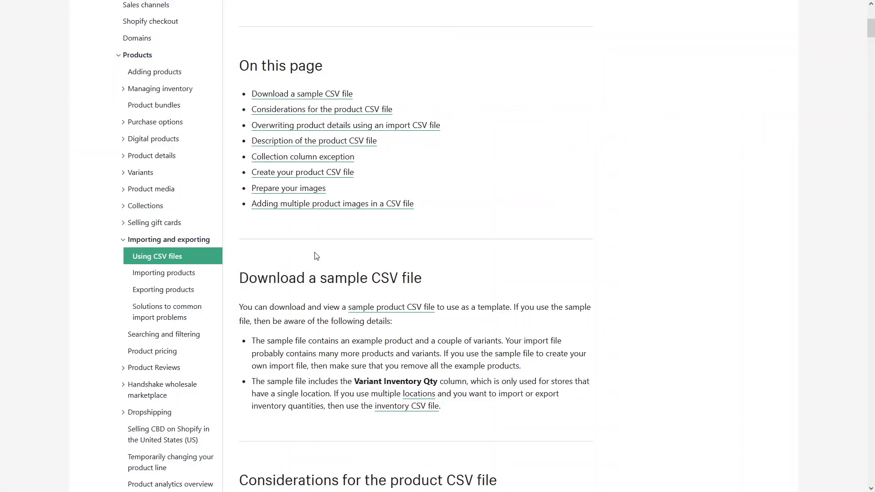
scroll(315, 258, "down", 6)
scroll(291, 228, "down", 1)
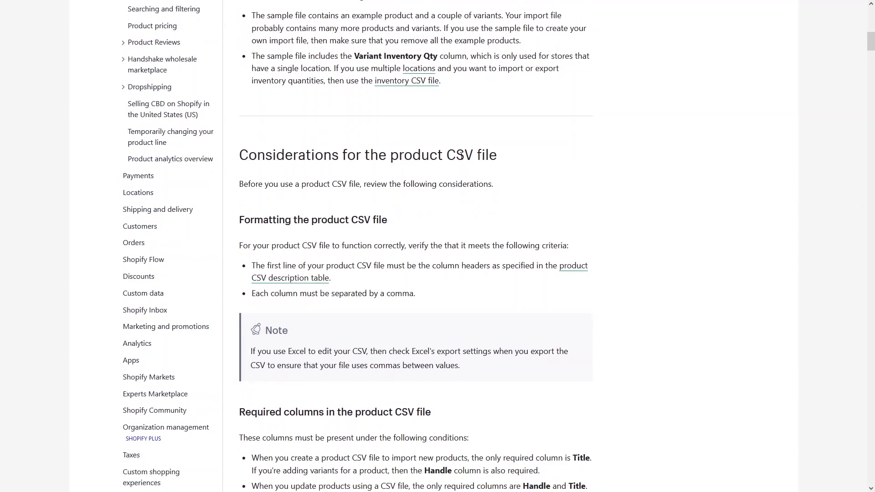
scroll(420, 192, "down", 1)
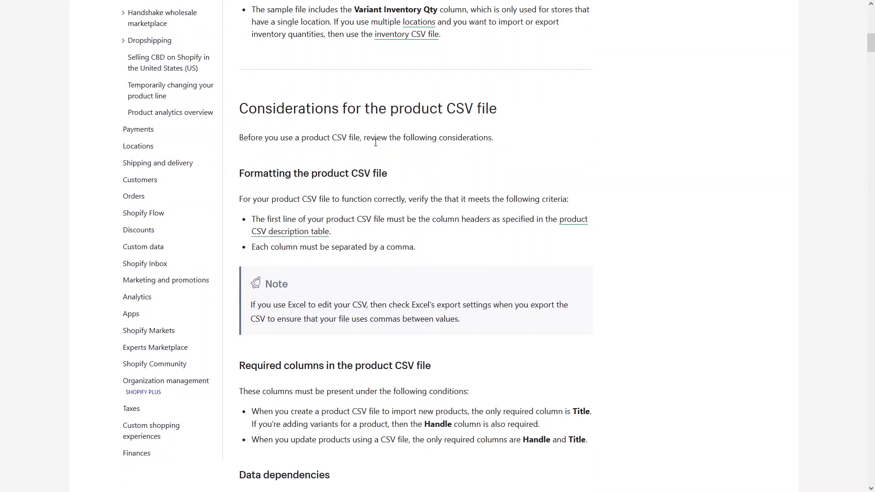
left_click_drag(366, 142, 486, 143)
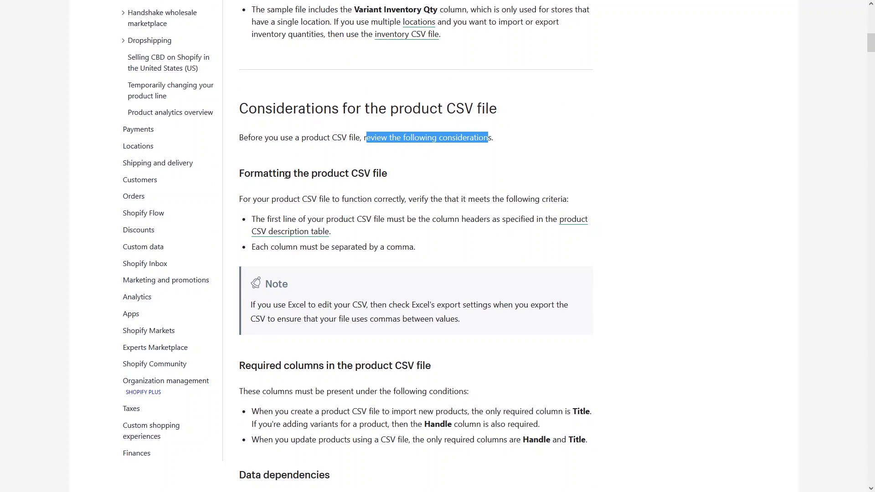
scroll(384, 150, "down", 1)
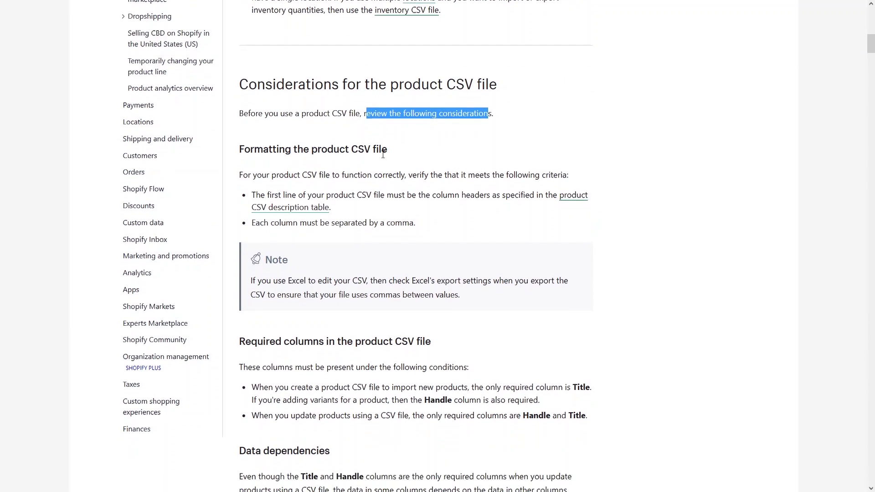
left_click_drag(306, 127, 325, 128)
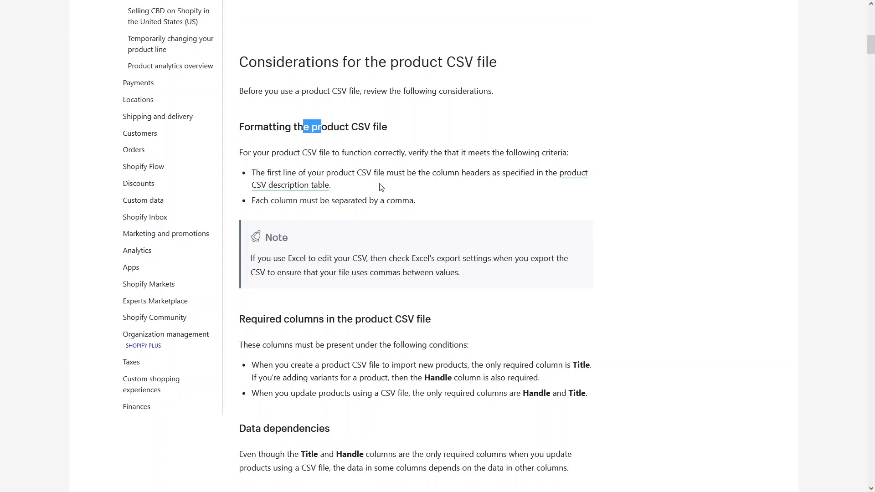
Step: Open the product CSV description table linked in the help article and read how Handle values are written and used in product URLs
left_click(566, 177)
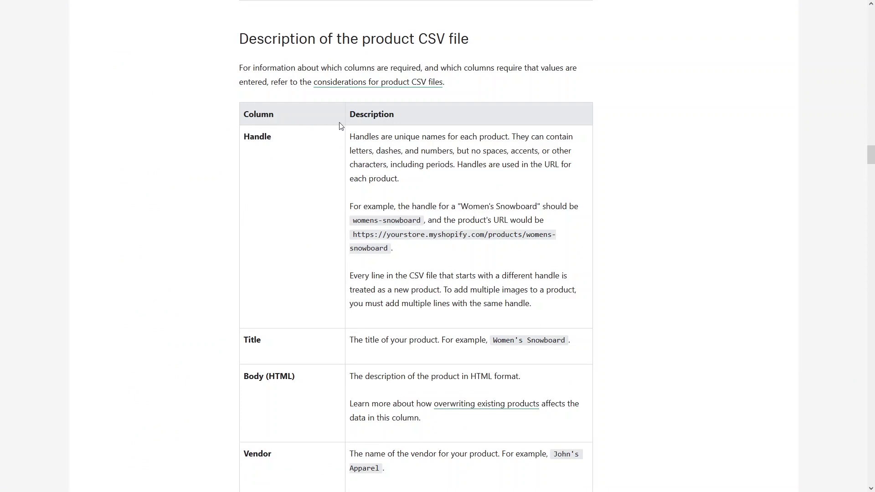
scroll(346, 126, "down", 2)
scroll(314, 120, "up", 1)
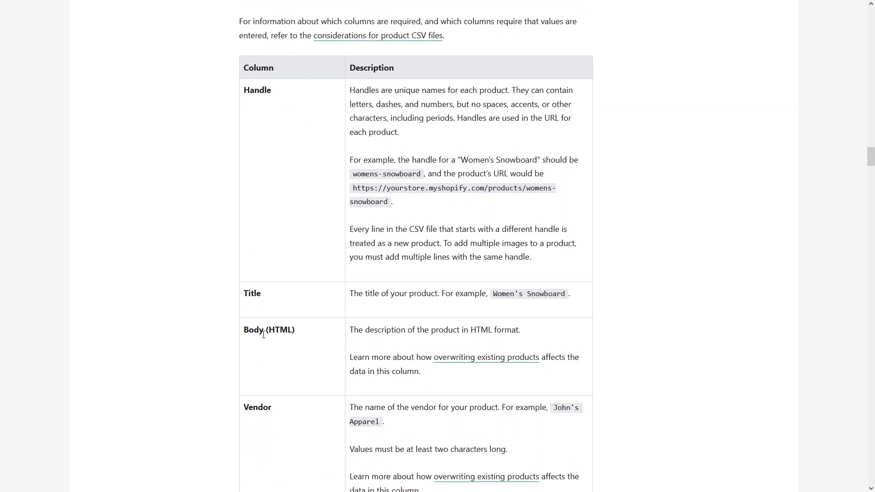
scroll(263, 334, "down", 2)
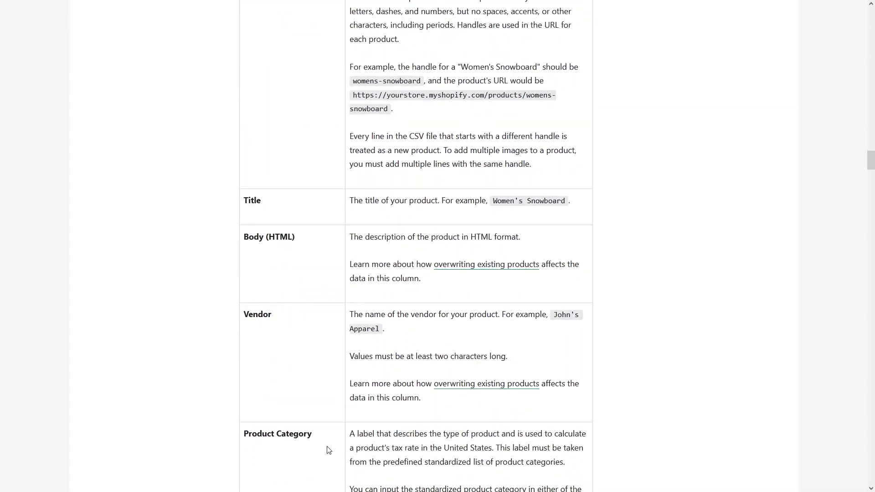
scroll(296, 424, "up", 4)
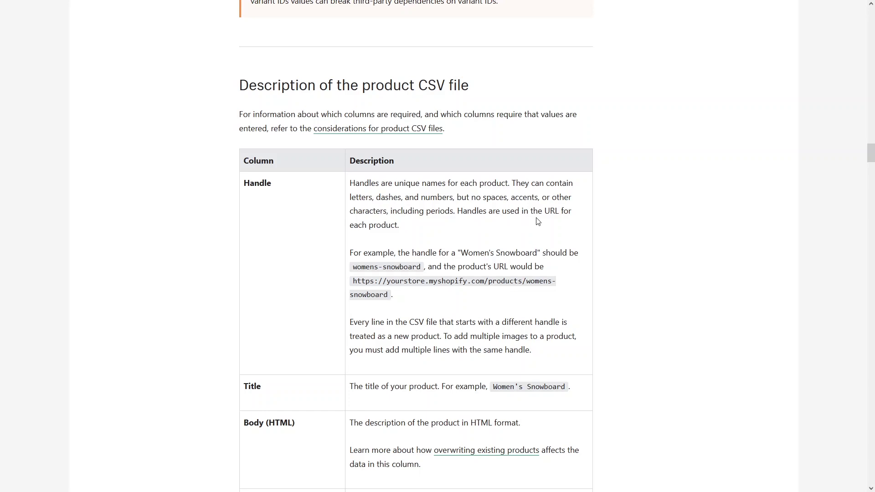
scroll(412, 228, "down", 3)
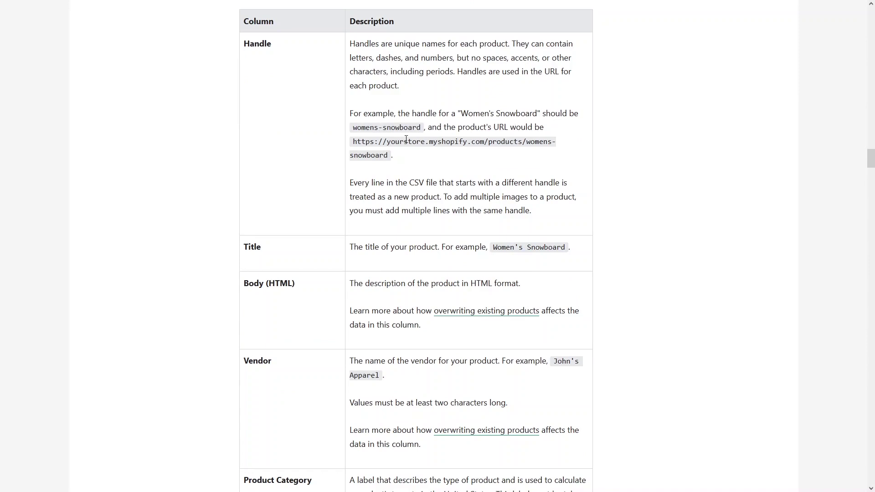
left_click_drag(527, 143, 387, 158)
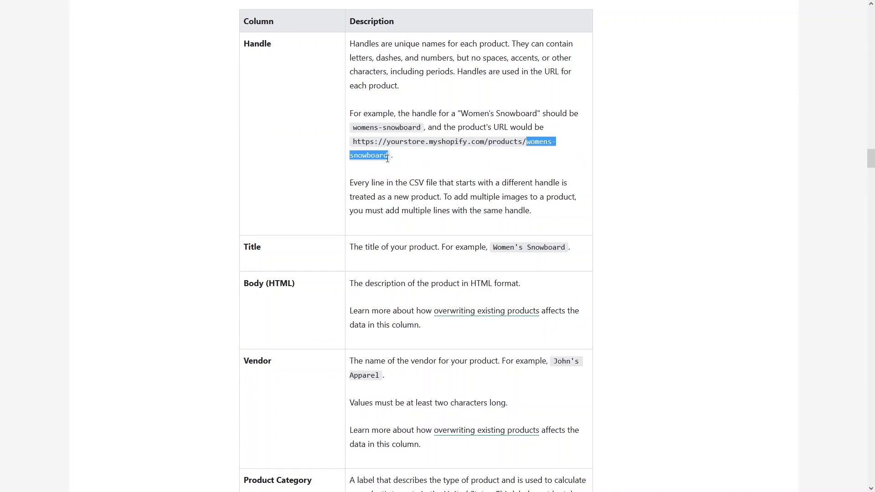
Step: Read the descriptions of the Title, Body (HTML), Vendor, Product Category, Type, Tags and Published columns
scroll(450, 155, "down", 2)
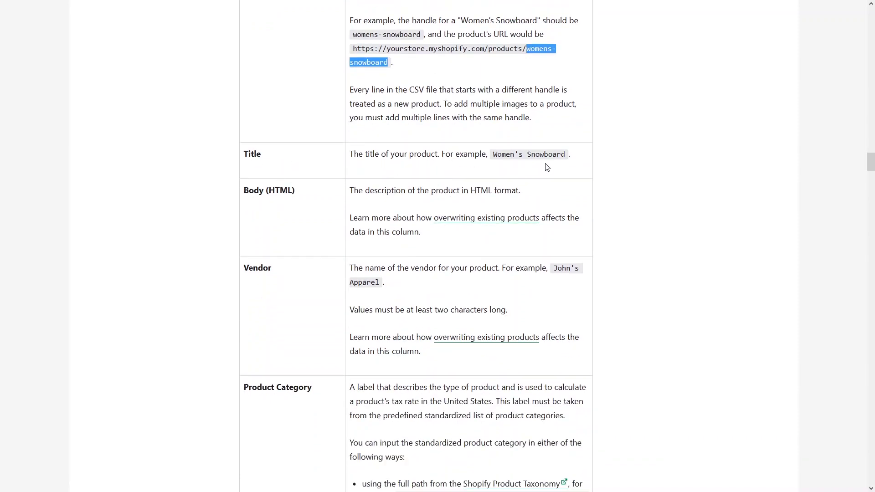
scroll(546, 167, "down", 2)
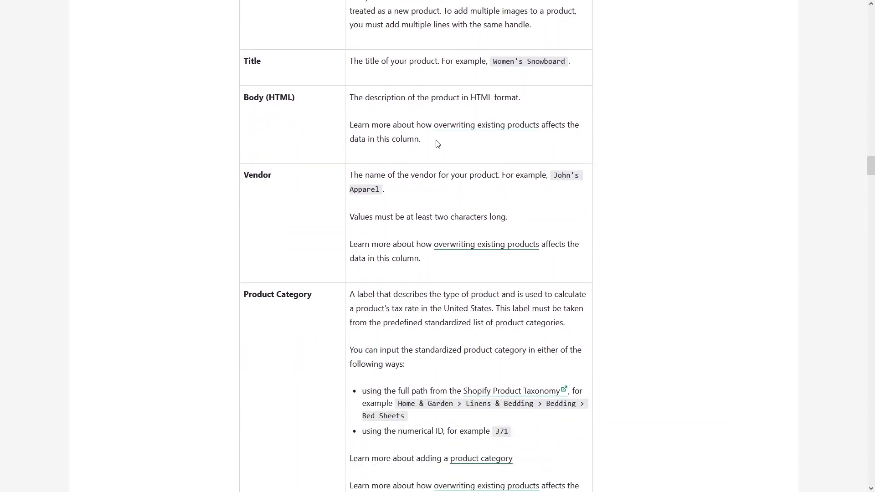
scroll(286, 139, "down", 1)
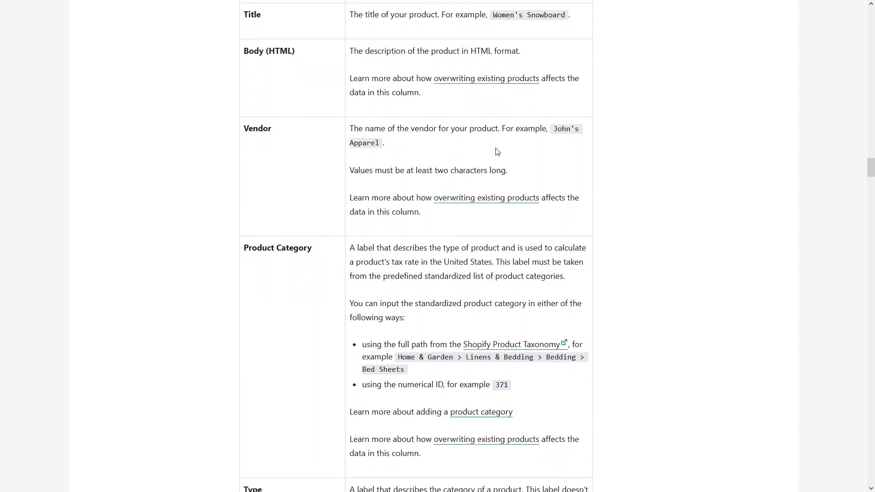
scroll(453, 149, "down", 2)
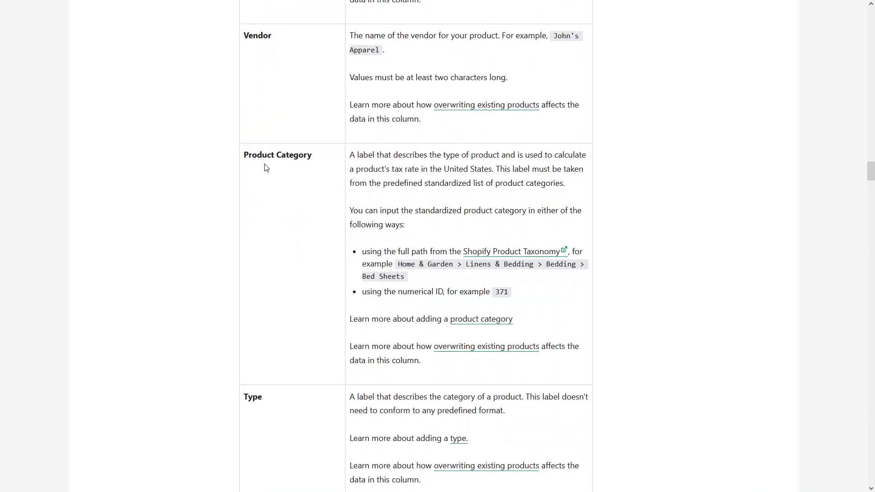
scroll(334, 145, "down", 1)
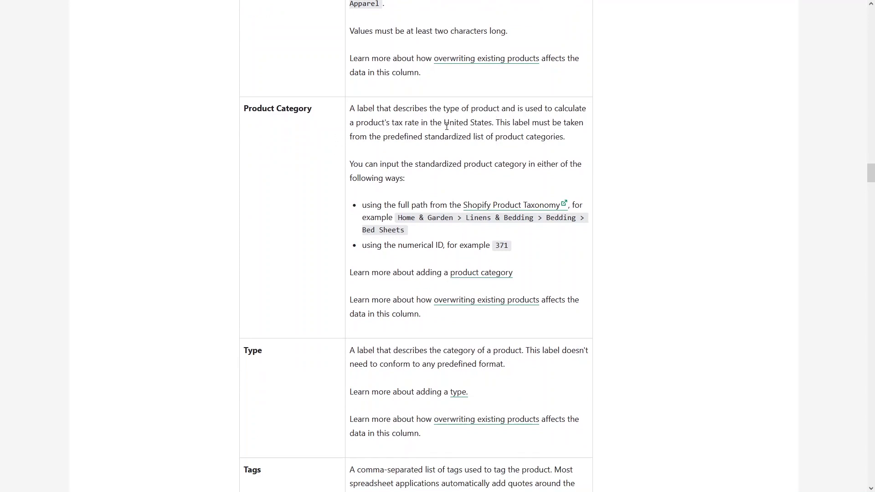
scroll(447, 126, "down", 3)
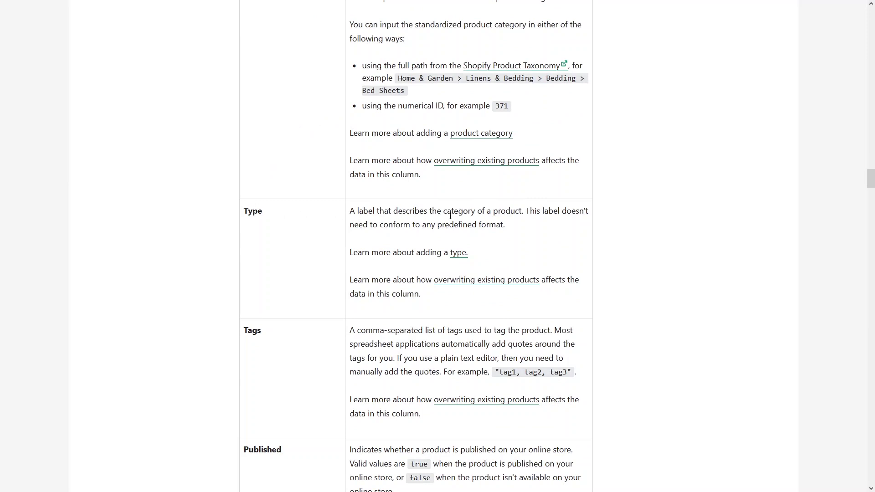
scroll(471, 220, "down", 3)
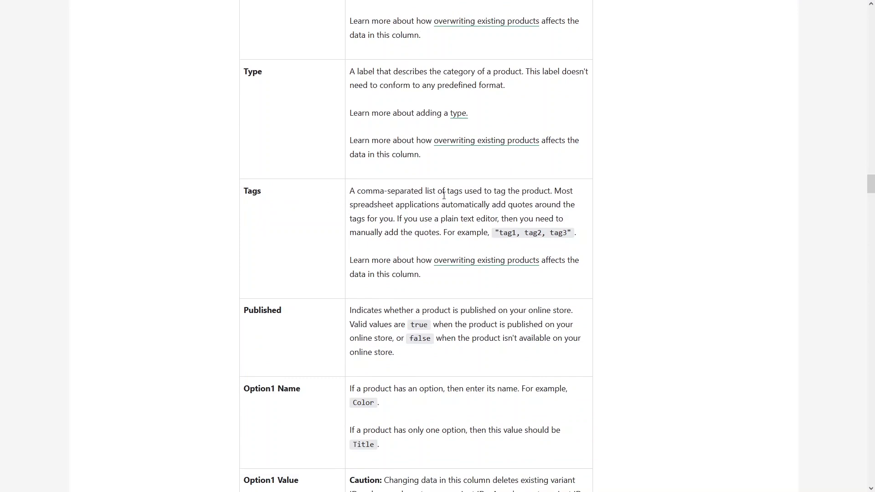
scroll(258, 199, "down", 2)
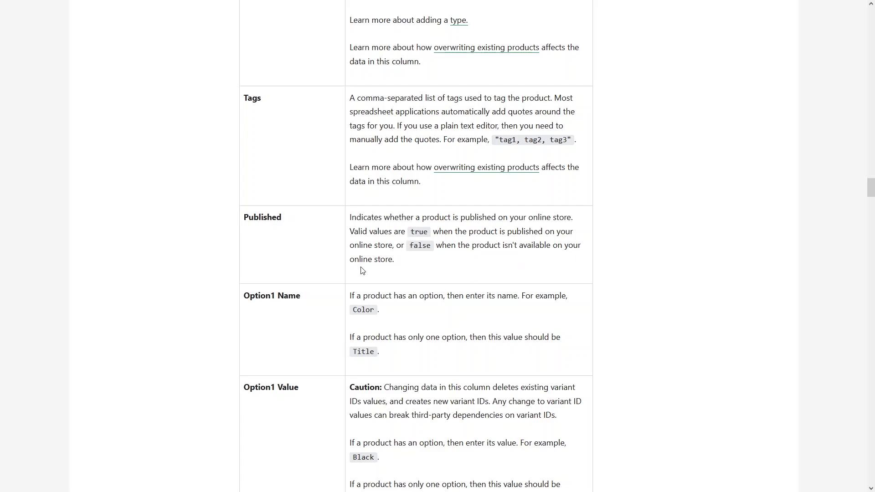
Step: Read how the Option1, Option2 and Option3 Name and Value columns are filled in for product options
scroll(258, 179, "down", 2)
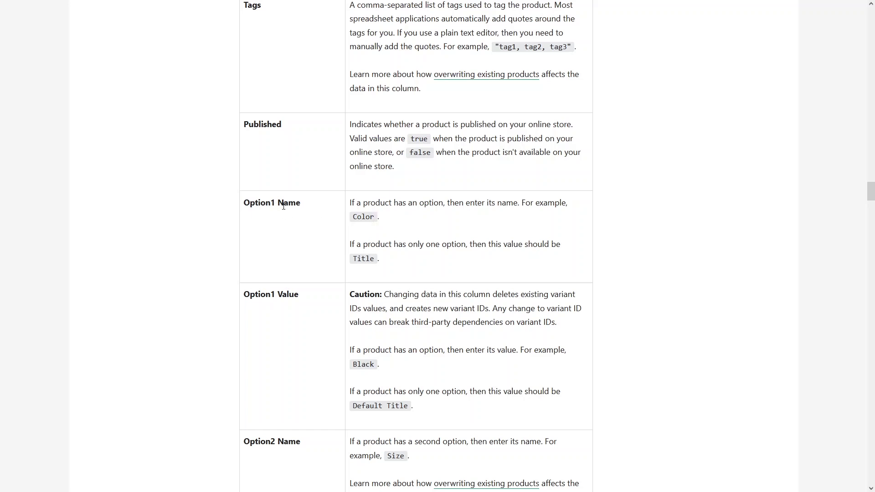
left_click_drag(279, 205, 305, 208)
left_click_drag(282, 294, 300, 299)
scroll(377, 378, "down", 1)
scroll(377, 378, "down", 4)
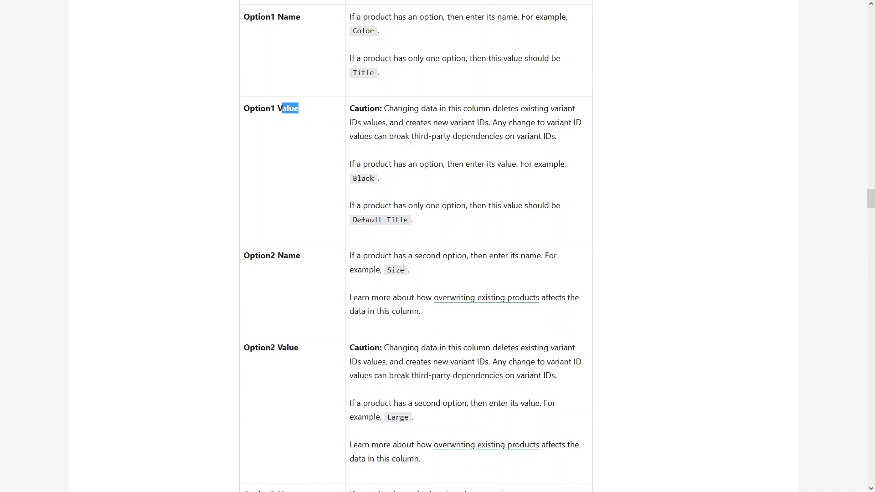
scroll(402, 268, "down", 1)
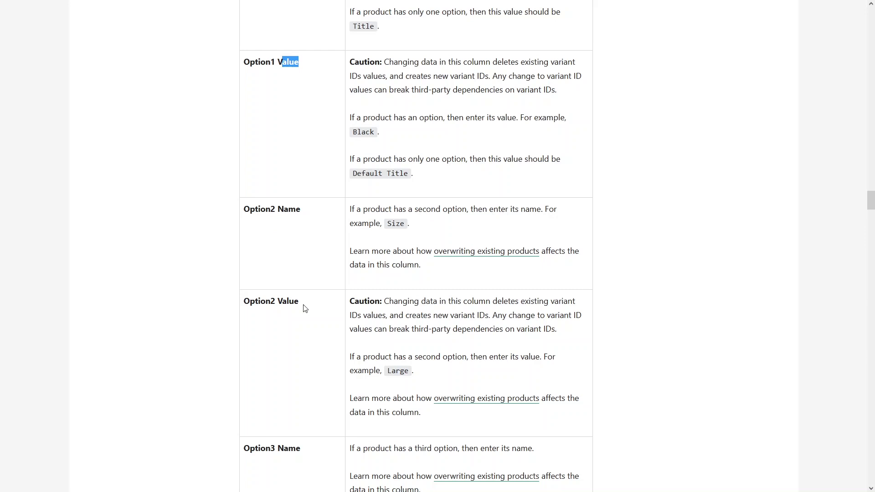
scroll(294, 258, "down", 4)
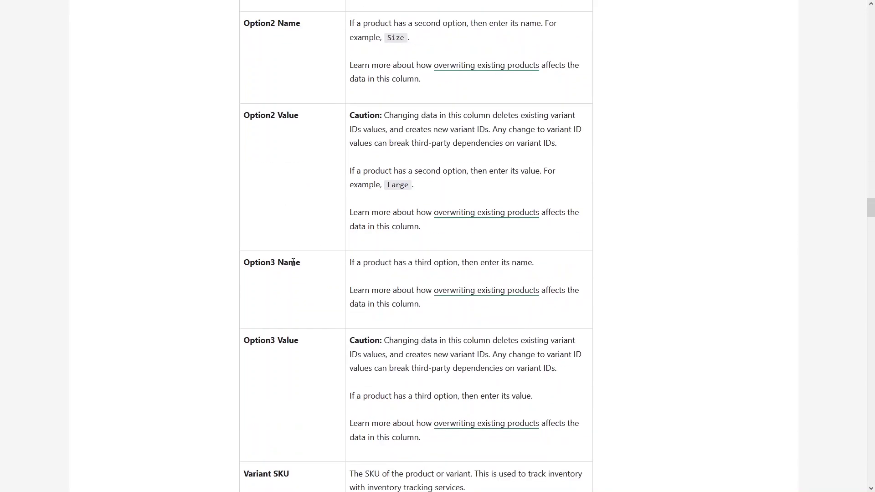
Step: Review the variant column descriptions from Variant SKU through inventory, fulfillment and price to Variant Barcode
scroll(285, 275, "down", 6)
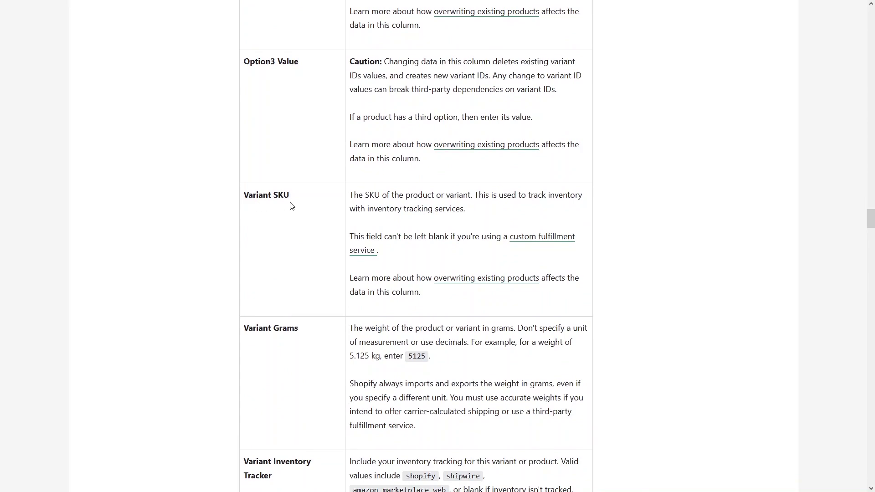
scroll(292, 206, "down", 6)
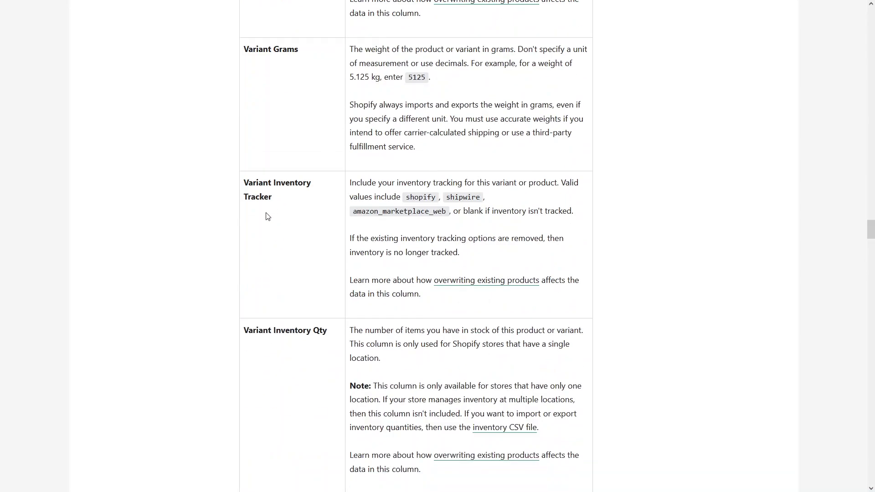
scroll(264, 232, "down", 4)
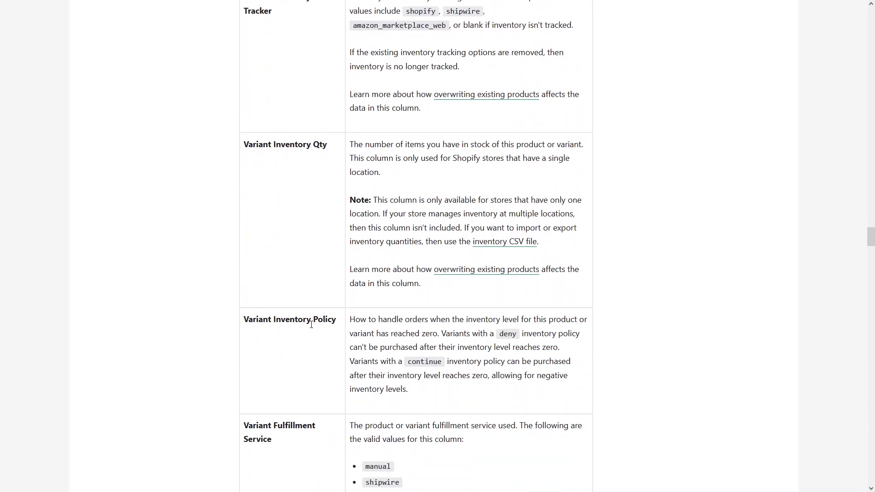
scroll(311, 324, "down", 4)
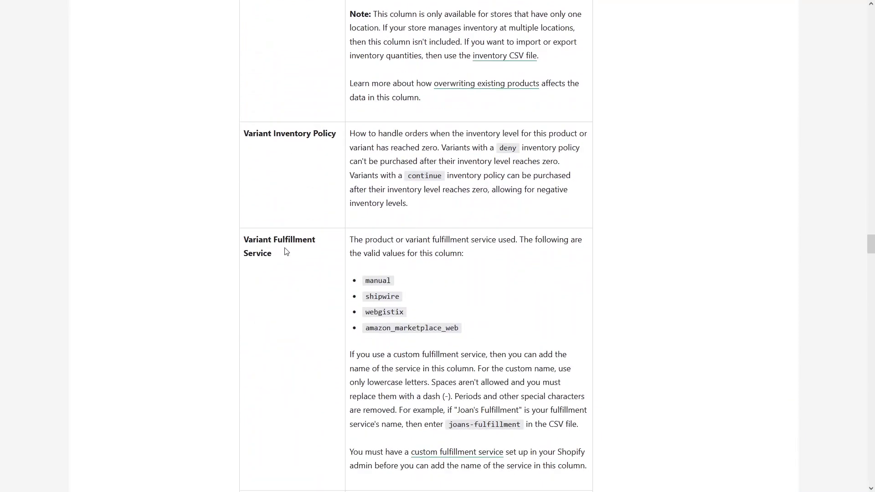
scroll(286, 251, "down", 6)
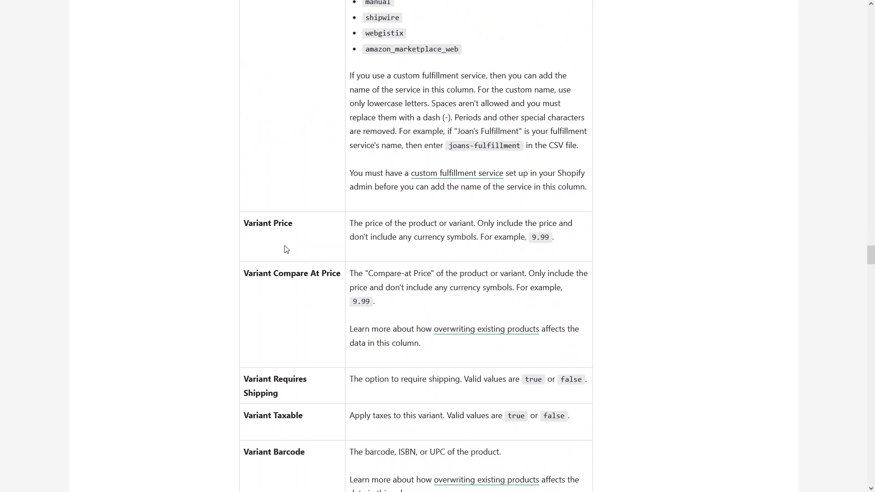
scroll(259, 278, "down", 6)
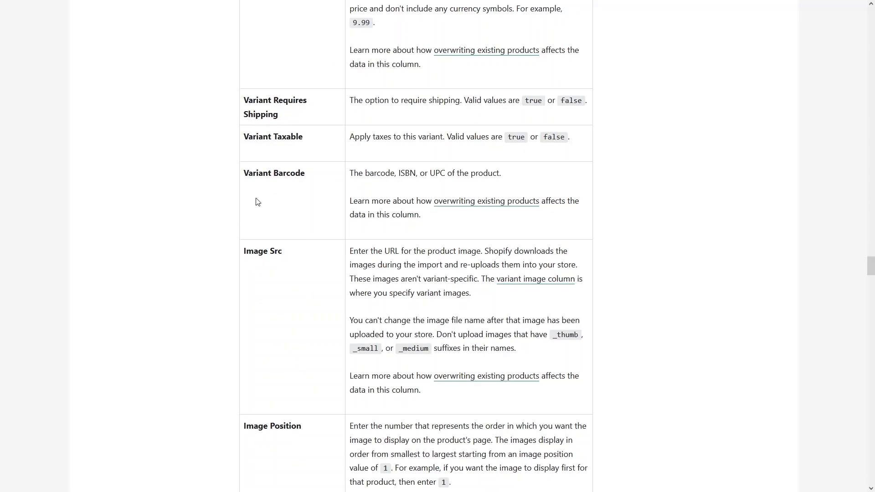
Step: Review the descriptions of the image, Gift Card, SEO and Google Shopping columns
scroll(260, 196, "down", 2)
scroll(261, 260, "down", 6)
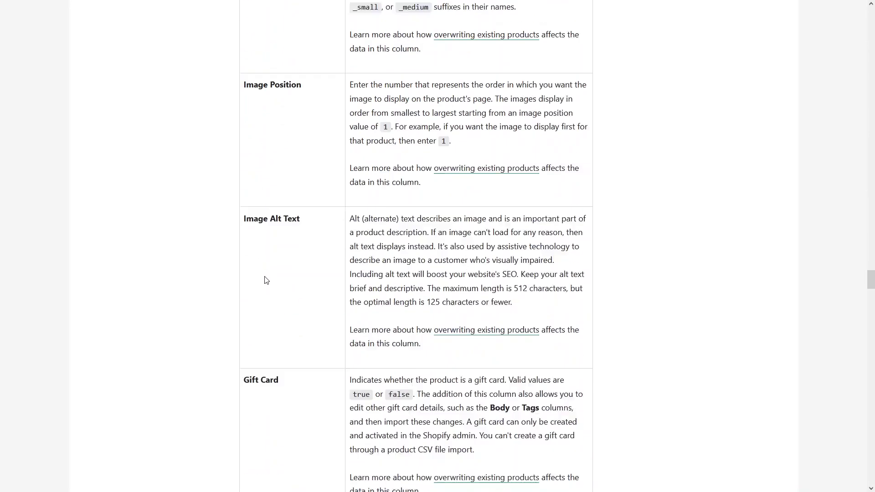
scroll(291, 273, "down", 7)
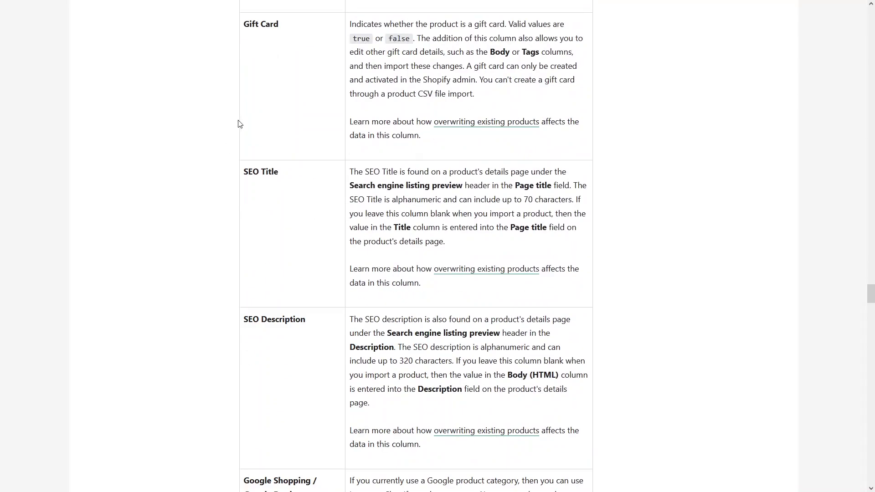
scroll(243, 211, "down", 4)
scroll(248, 217, "down", 10)
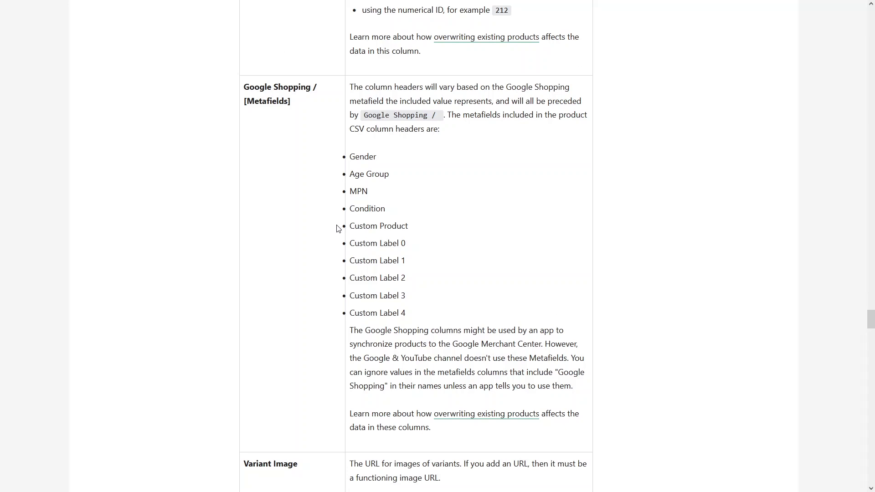
Step: Return to the store's Products page and start importing products by CSV
mouse_move(148, 2)
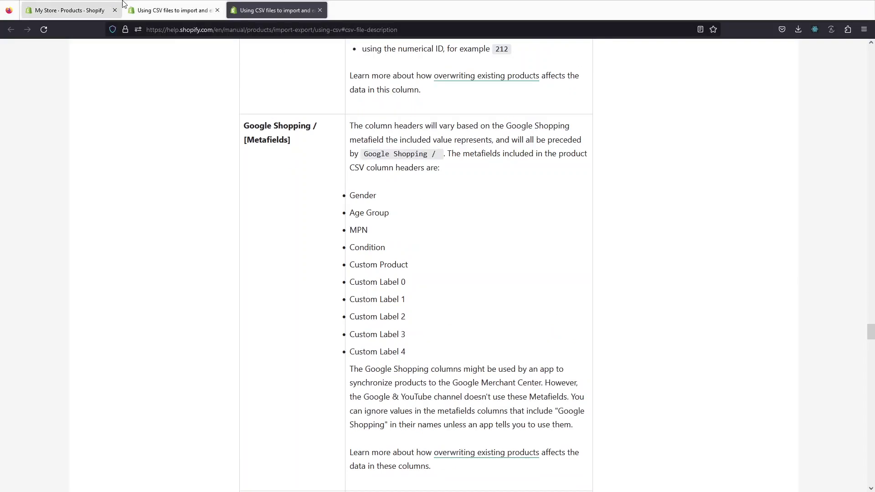
left_click(91, 10)
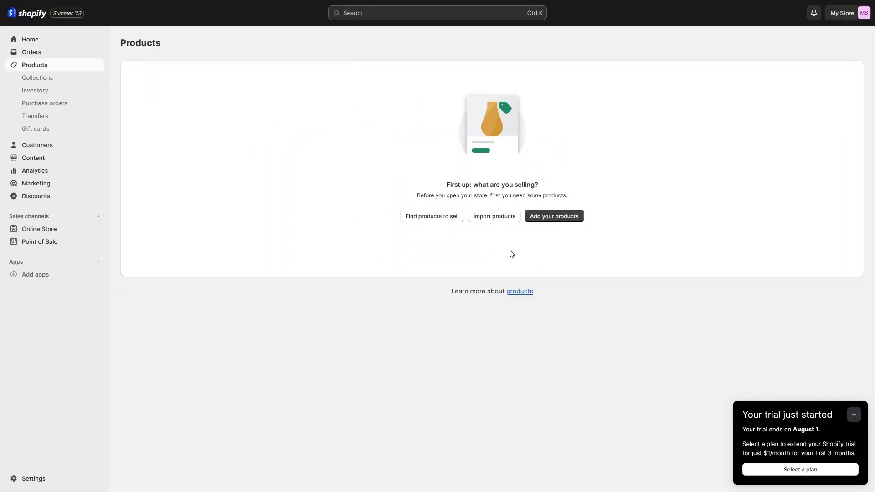
left_click(496, 223)
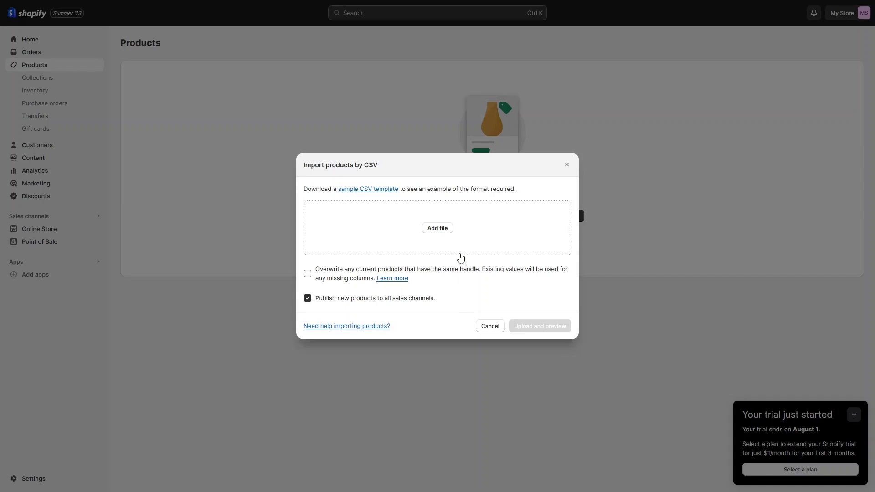
Step: Add product_template.csv from the Downloads folder, searching for csv, and upload it to preview the import
left_click(432, 234)
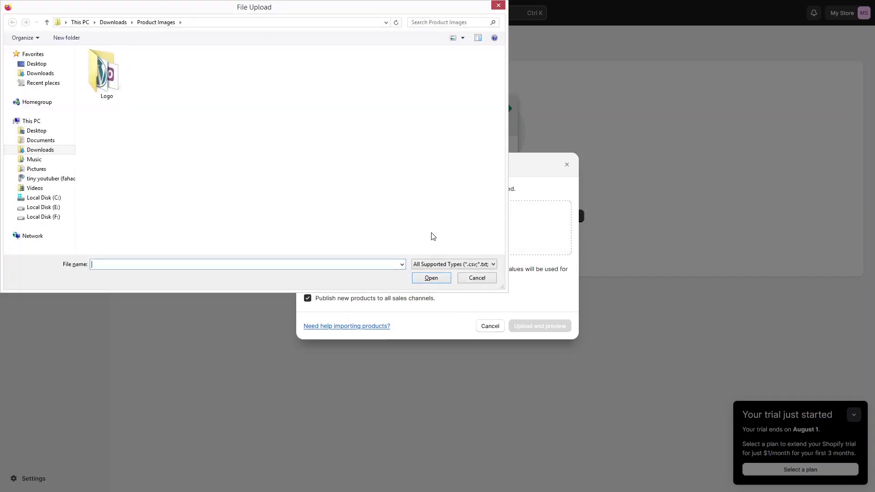
left_click(32, 75)
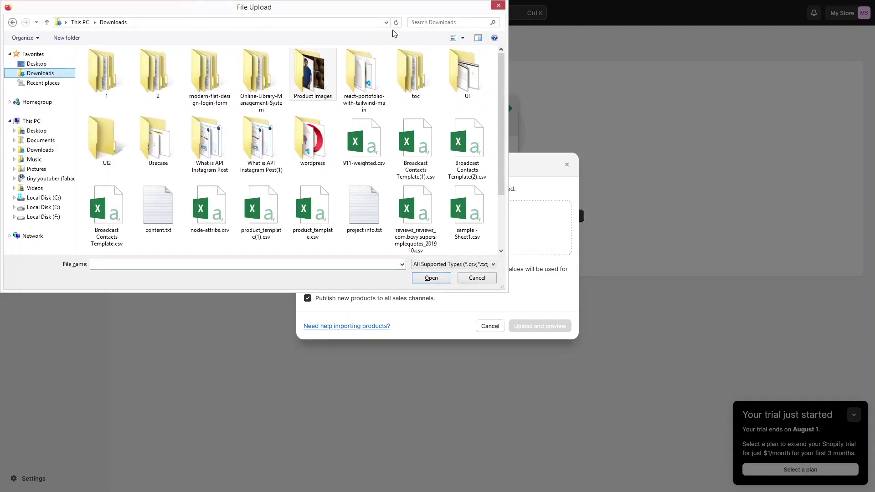
left_click(428, 23)
type("csv")
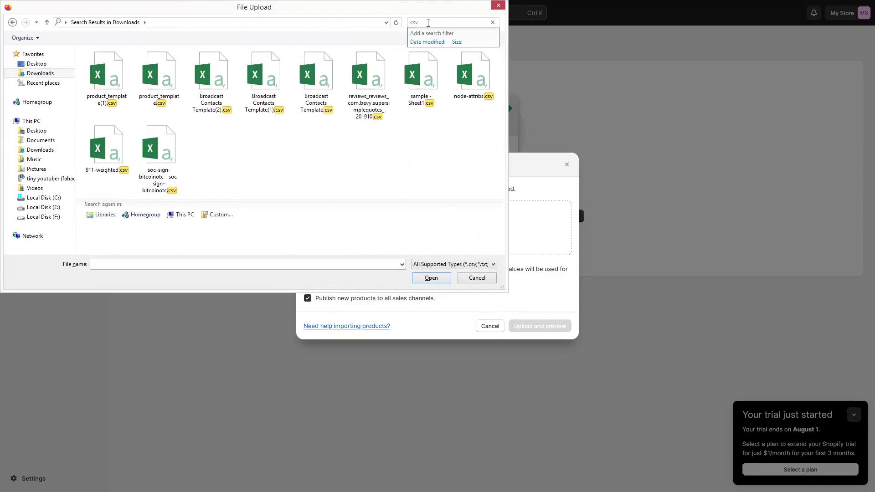
left_click(163, 77)
left_click(431, 278)
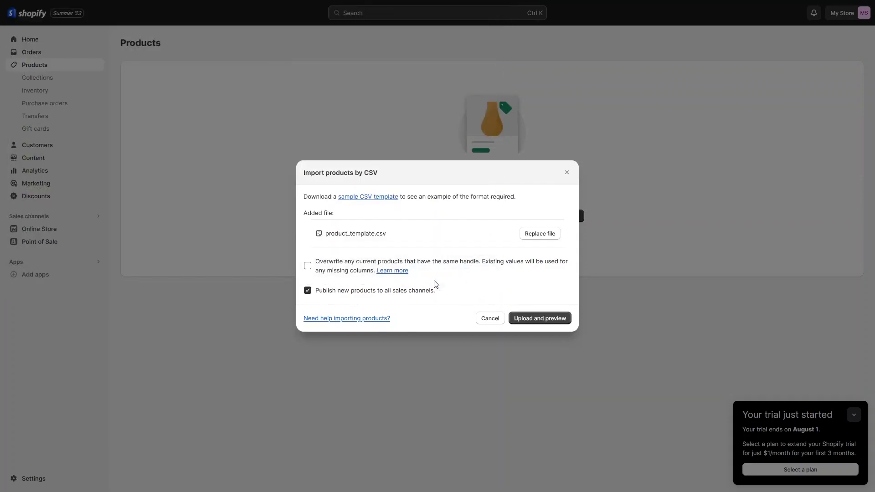
left_click(552, 324)
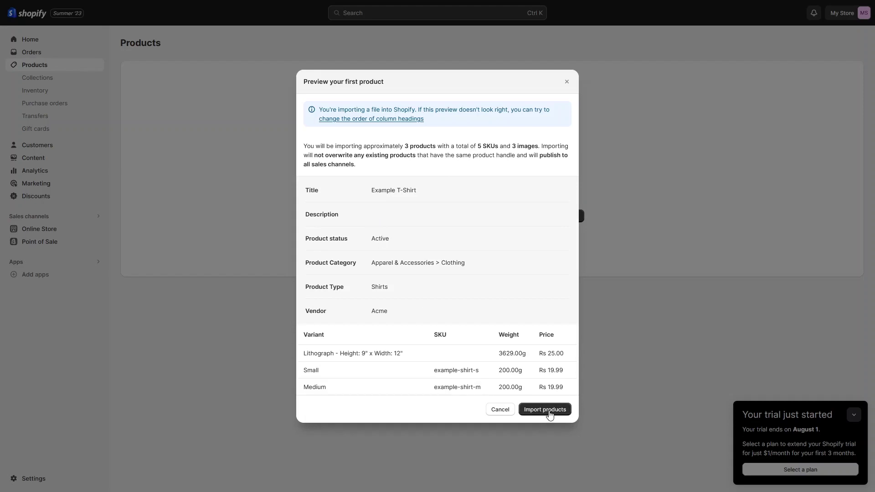
Step: Import the products previewed from product_template.csv into the store
left_click(549, 410)
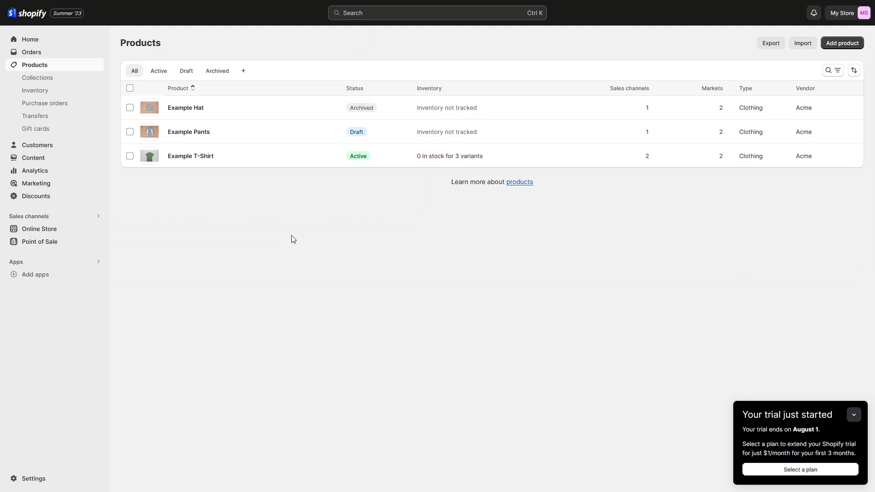
Step: Switch to Excel and save product_template.csv to the Documents folder in CSV (Comma delimited) format
key("alt+Tab")
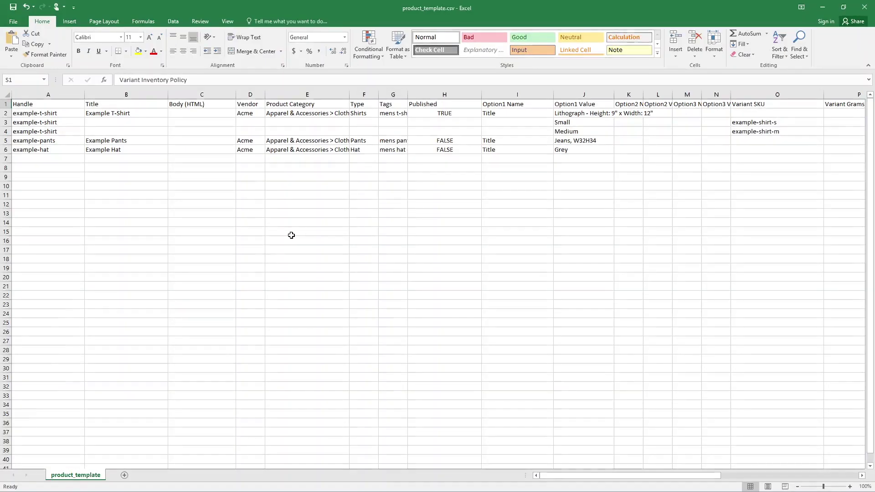
left_click(14, 22)
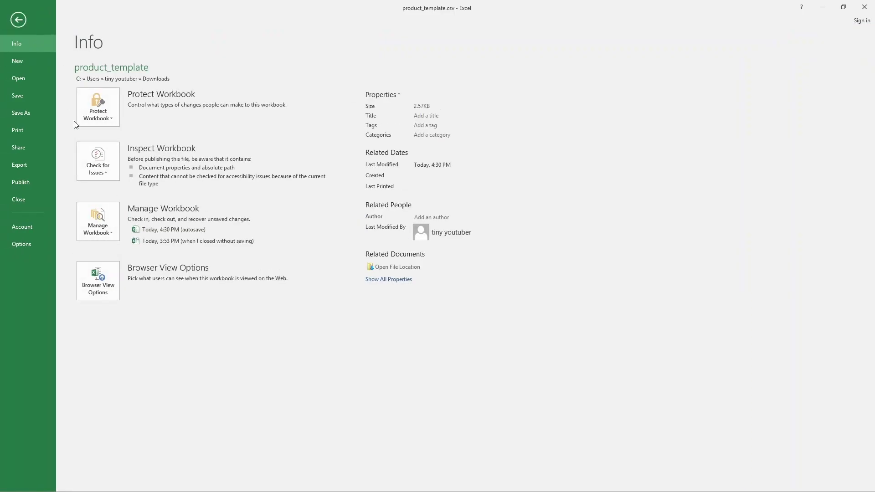
left_click(26, 113)
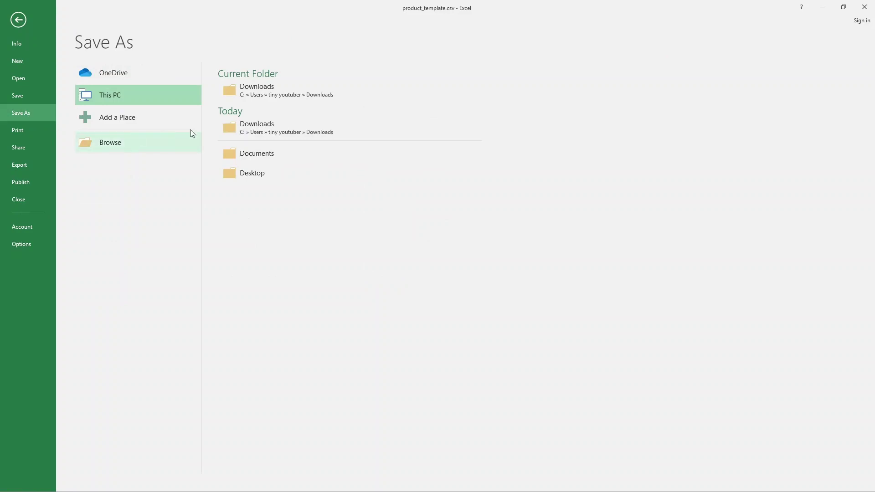
left_click(297, 154)
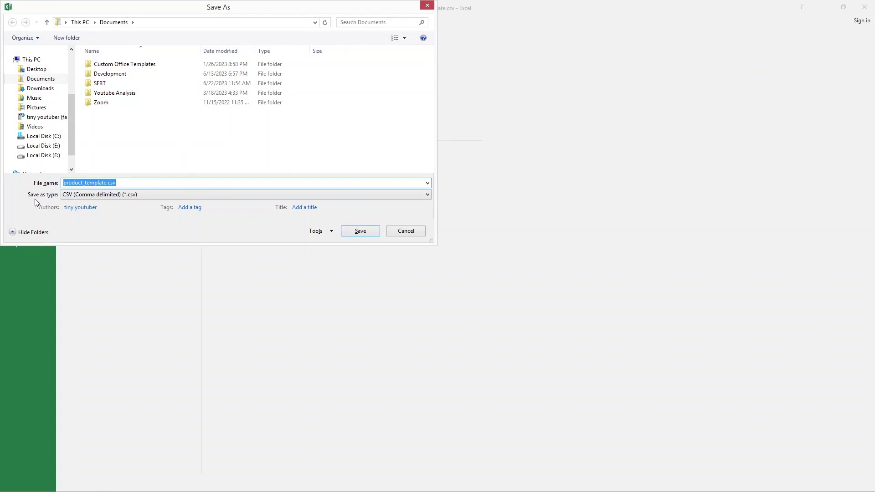
left_click(96, 196)
left_click(95, 196)
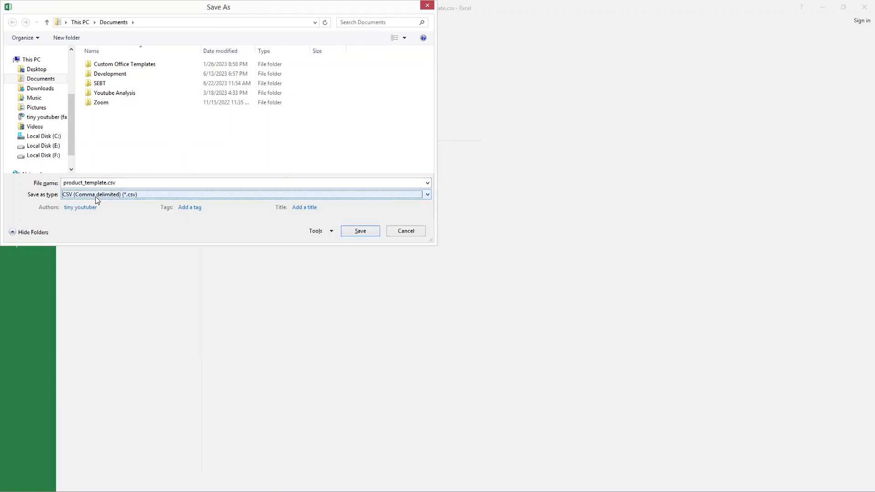
left_click(95, 196)
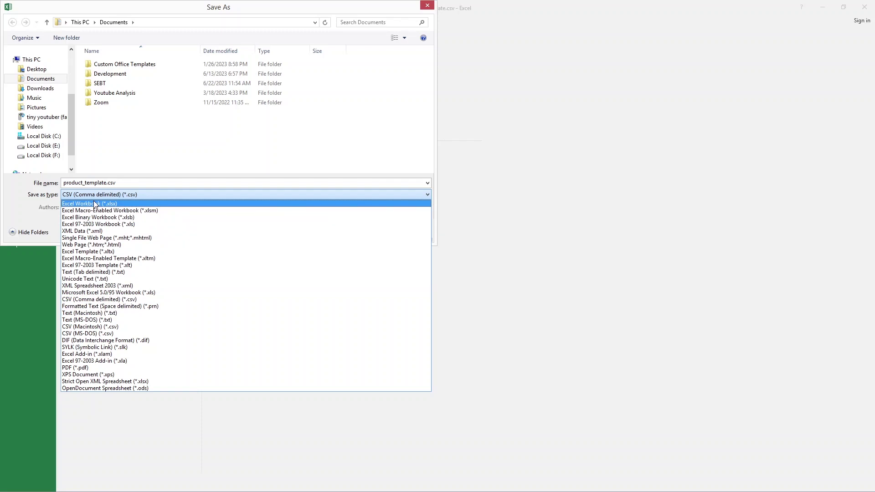
left_click(104, 299)
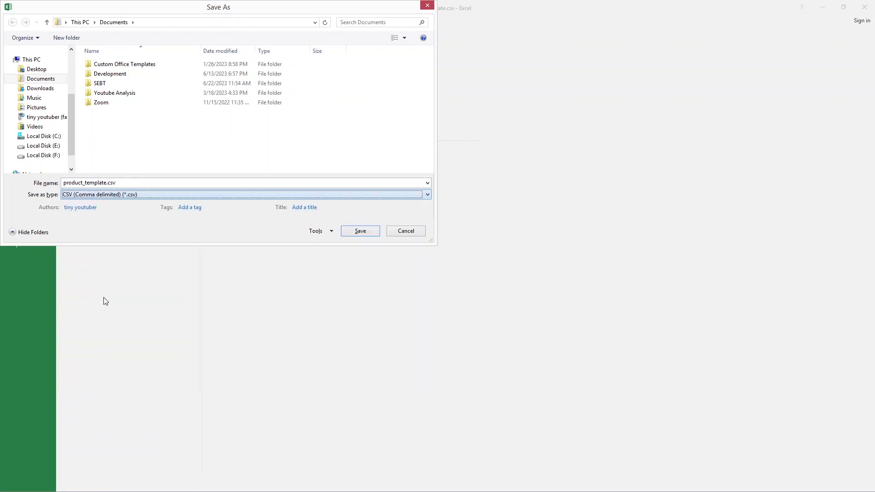
left_click(363, 234)
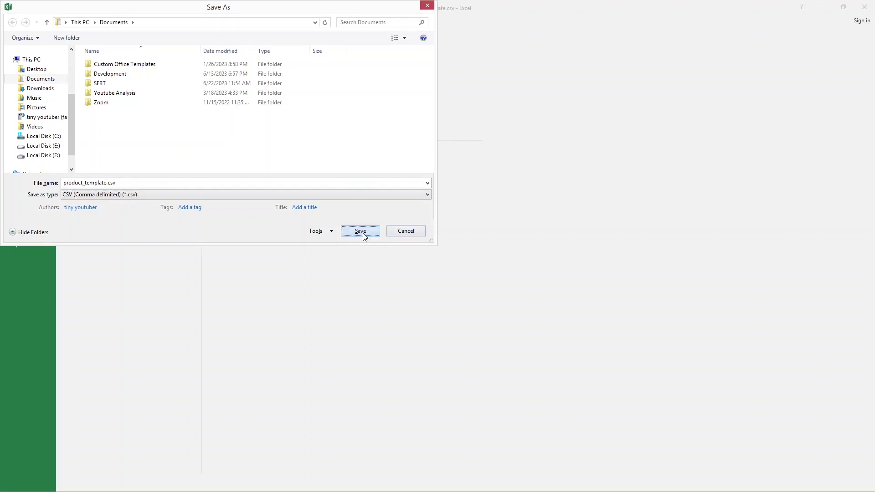
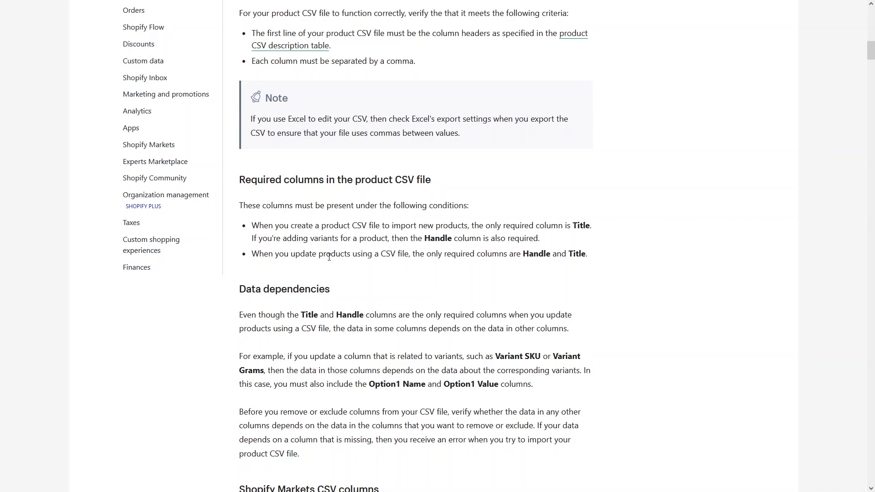
Step: Review the required columns and data dependencies sections of Shopify's product CSV help page
left_click_drag(291, 253, 344, 254)
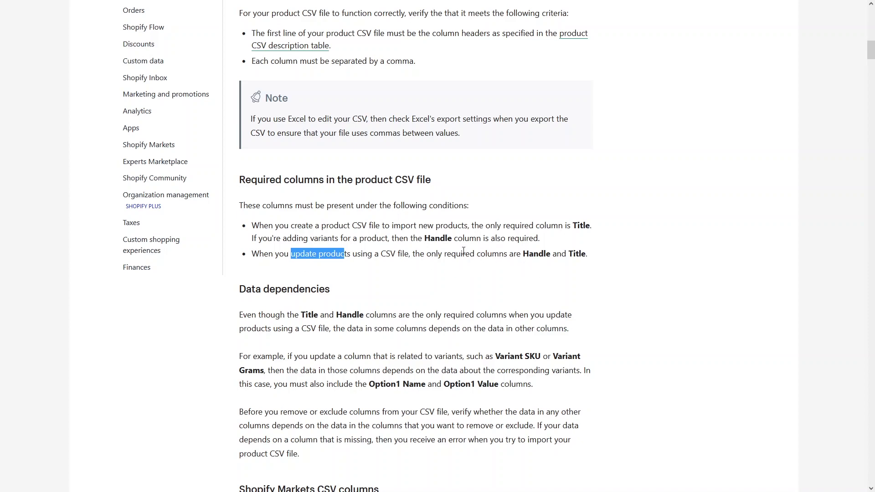
scroll(508, 274, "down", 4)
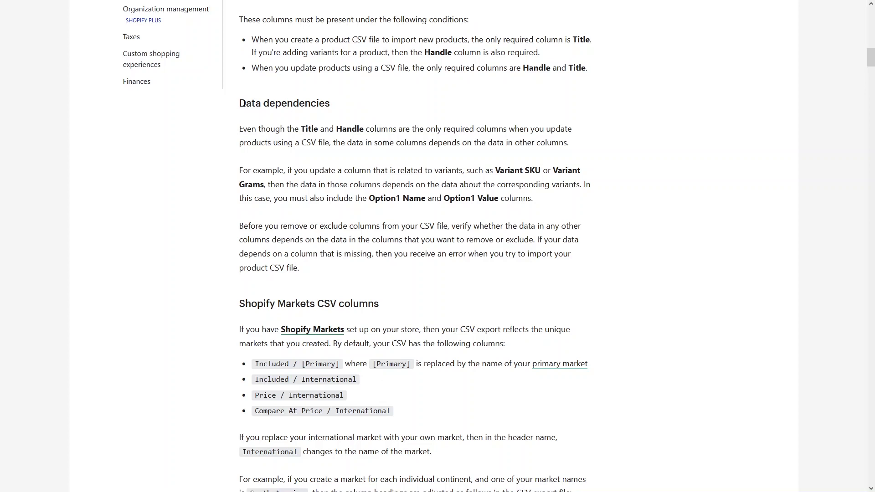
left_click_drag(246, 103, 330, 103)
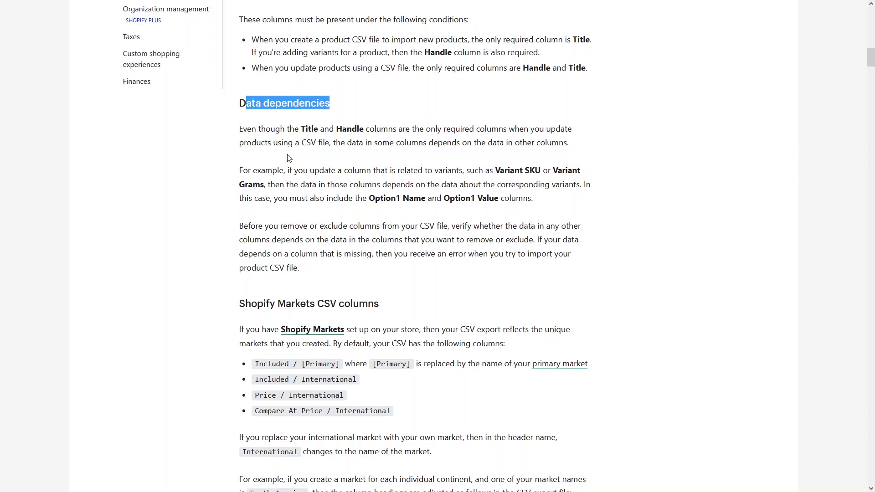
scroll(301, 152, "down", 1)
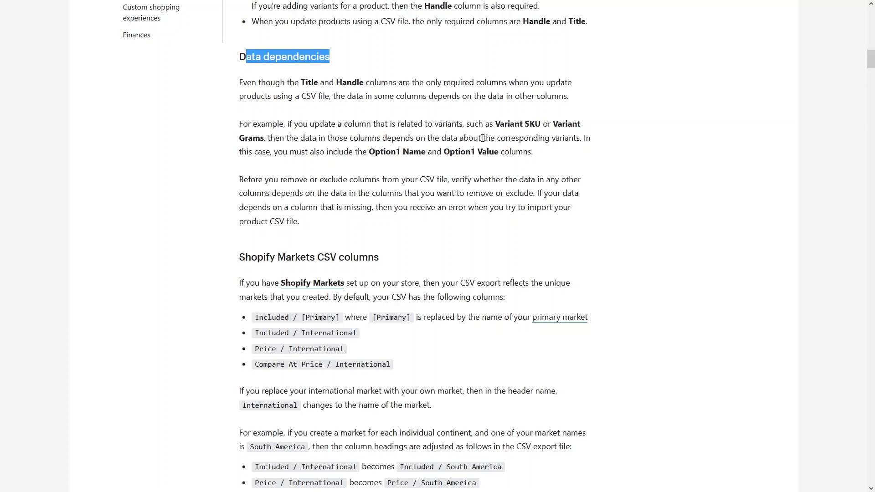
left_click_drag(500, 138, 595, 140)
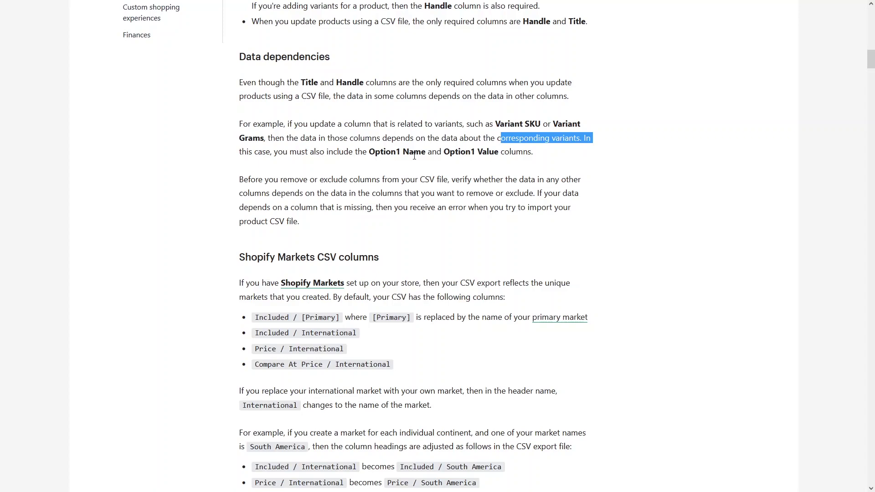
scroll(414, 156, "up", 1)
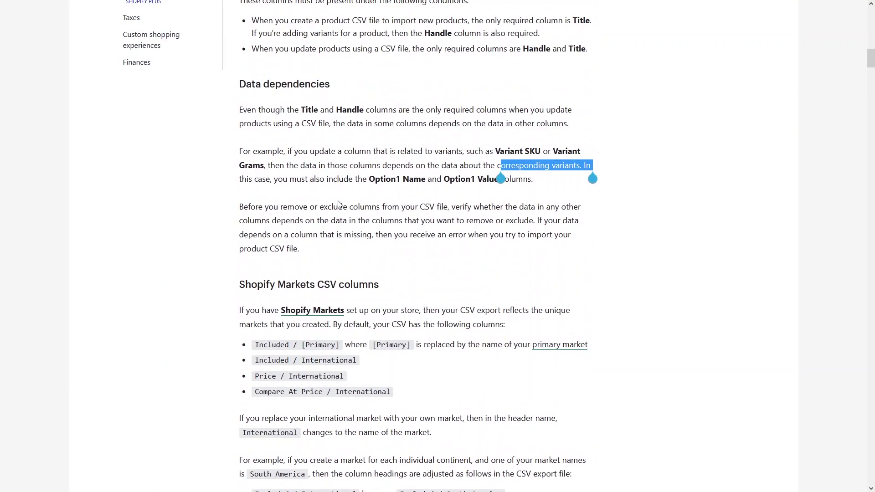
Step: Review the default values for blank columns, continuing to the section on overwriting product details
scroll(338, 204, "down", 15)
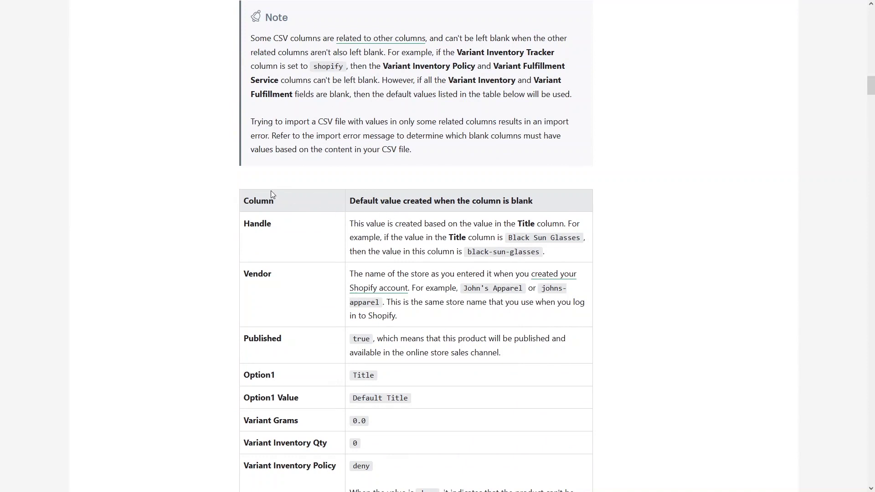
scroll(388, 206, "down", 4)
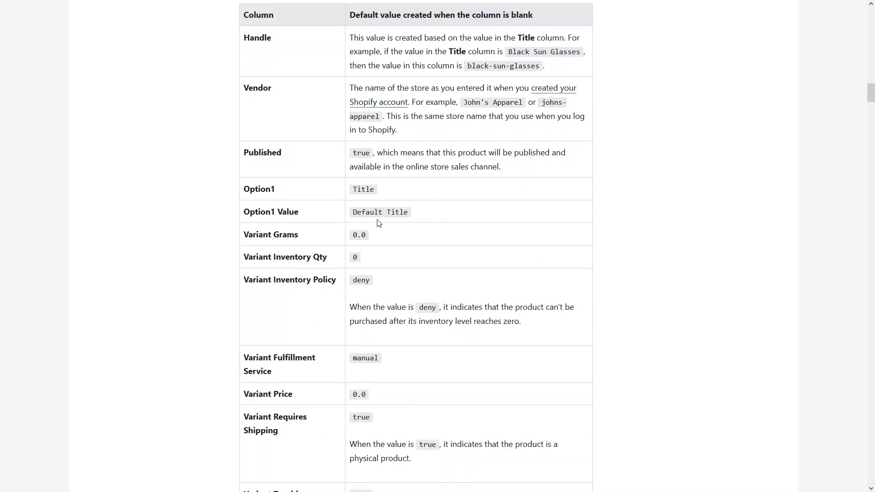
scroll(377, 223, "down", 6)
scroll(371, 234, "down", 10)
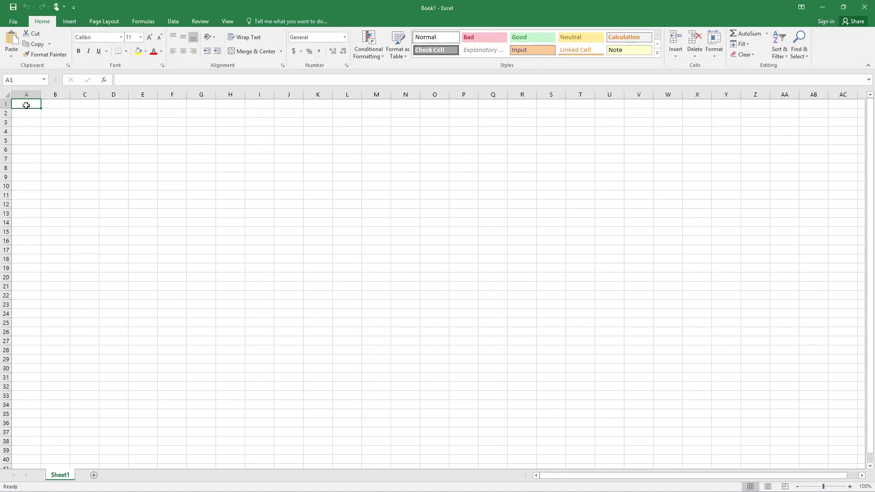
Step: In a blank Excel workbook, enter the column header title in cell A1
type("t")
type("itel")
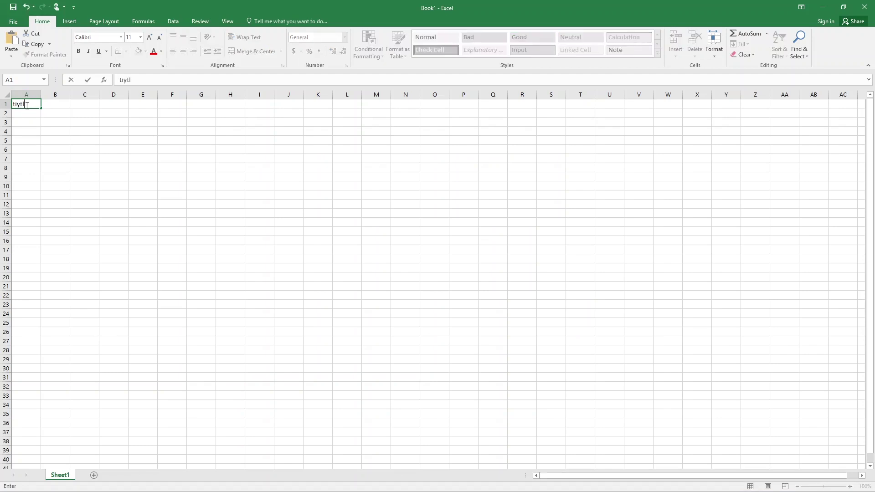
key("BackSpace")
key("BackSpace")
key("BackSpace")
type("tle")
Step: List the product titles tshirt, toy and teddy in cells A2 to A4
left_click(26, 114)
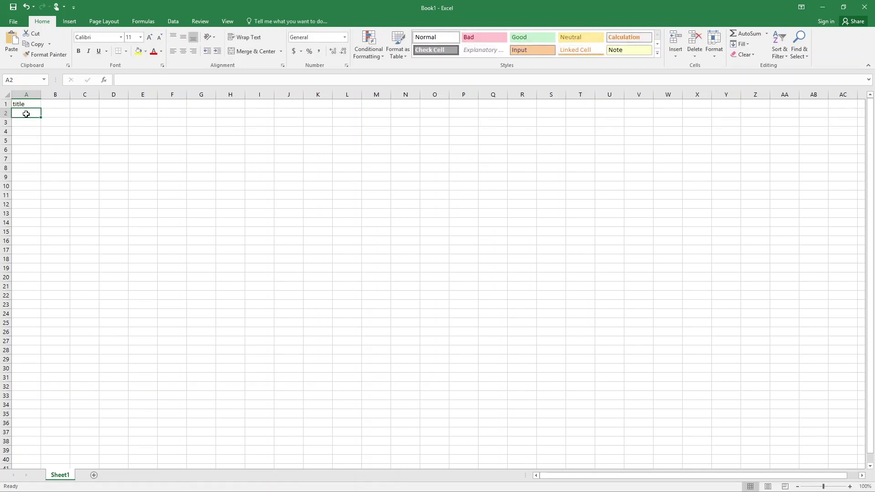
type("tshirt")
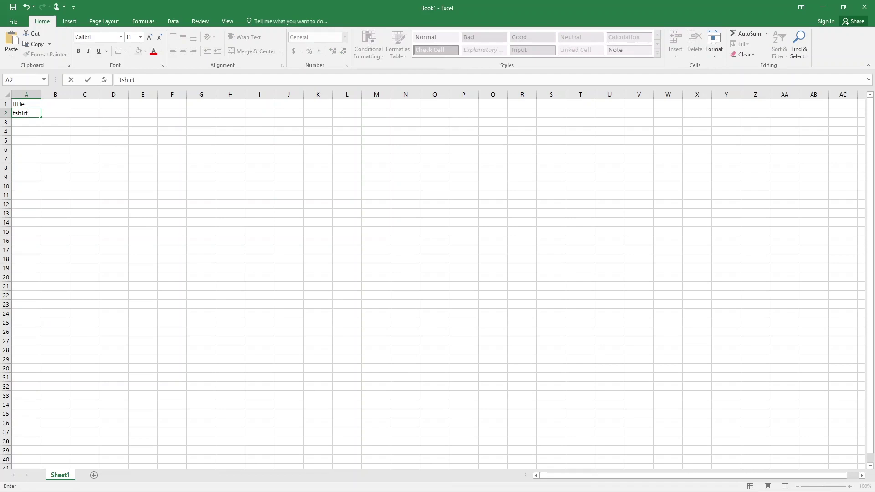
key("Tab")
left_click(27, 122)
type("to")
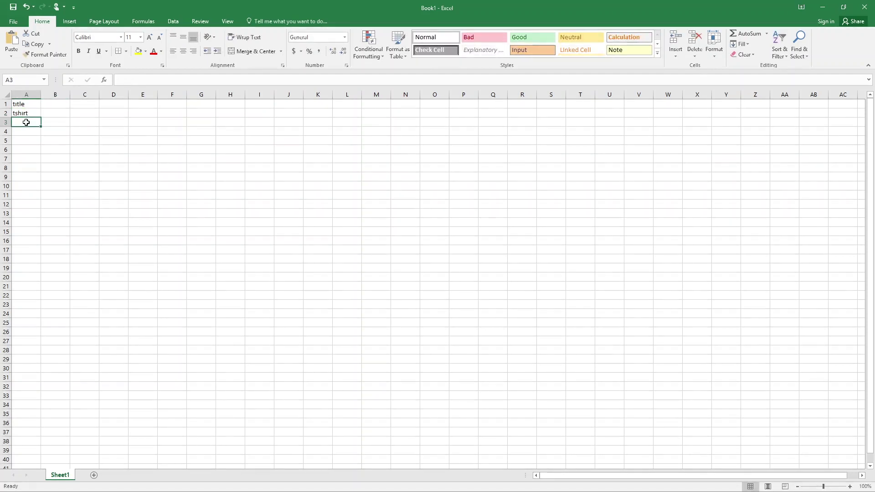
type("y")
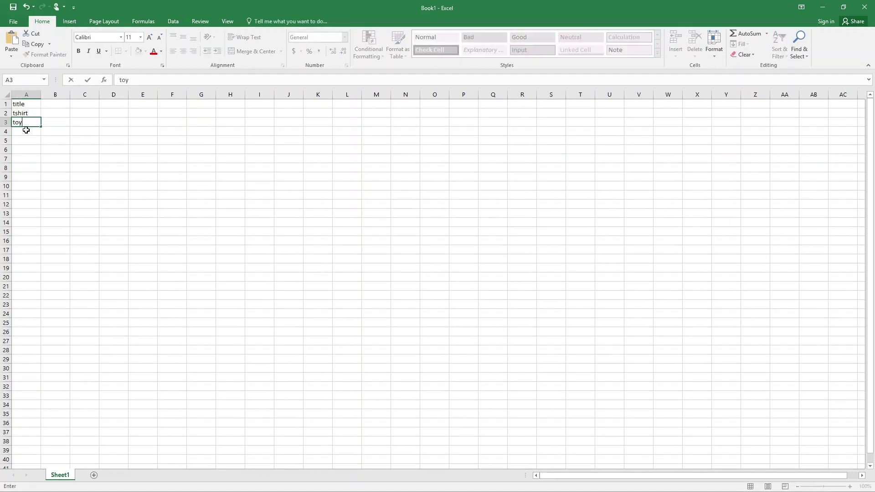
left_click(26, 132)
type("teddy")
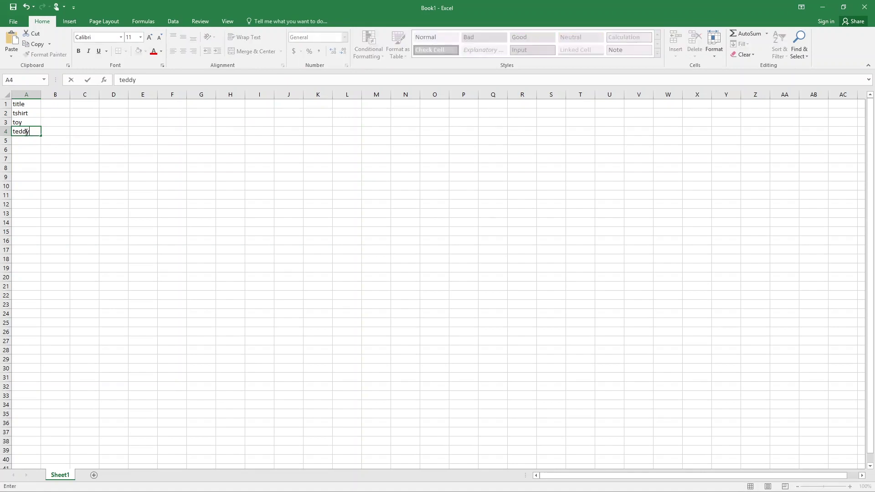
Step: Save the workbook to the Documents folder as Book.csv in CSV (Comma delimited) format
left_click(13, 7)
left_click(251, 91)
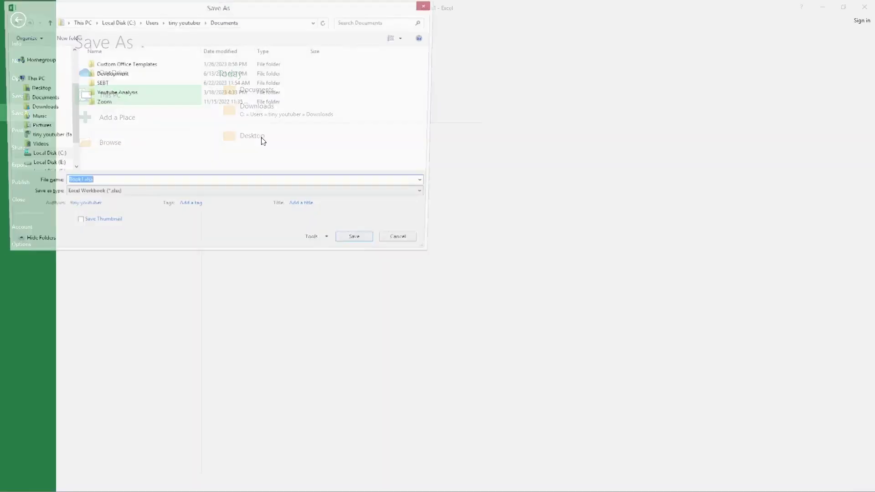
left_click(136, 194)
left_click(98, 297)
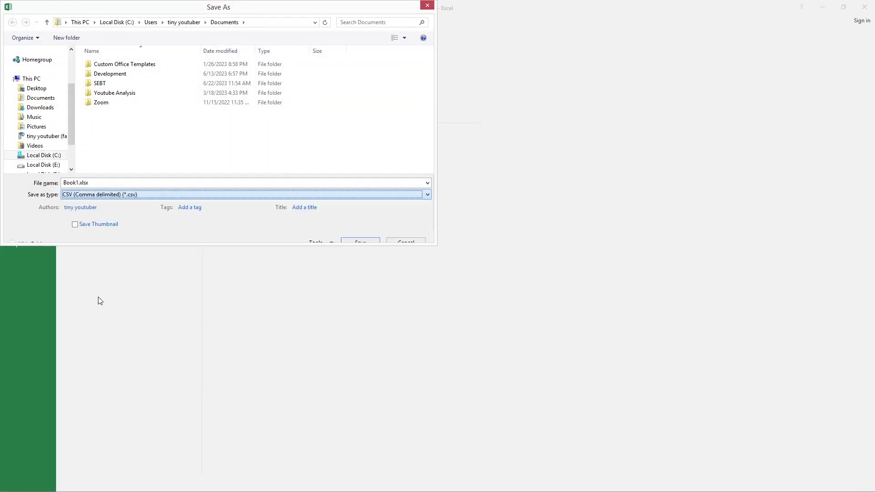
double_click(121, 182)
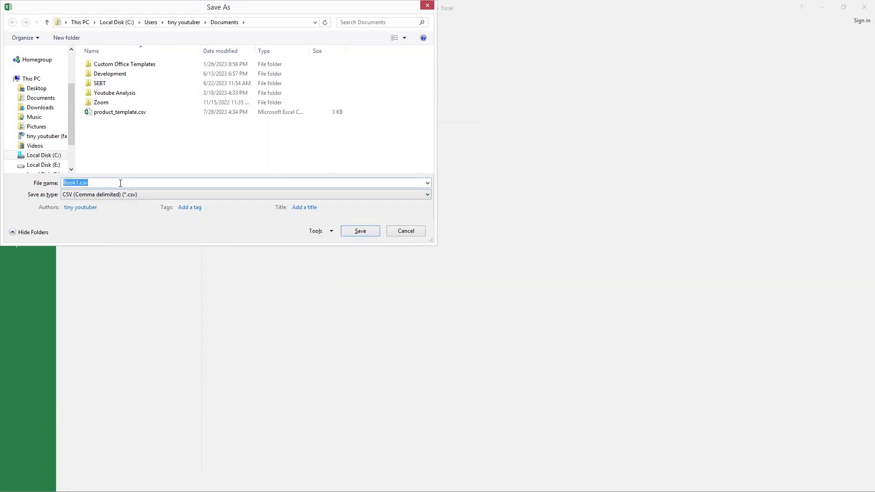
left_click(75, 183)
key("Delete")
left_click(361, 231)
left_click(403, 277)
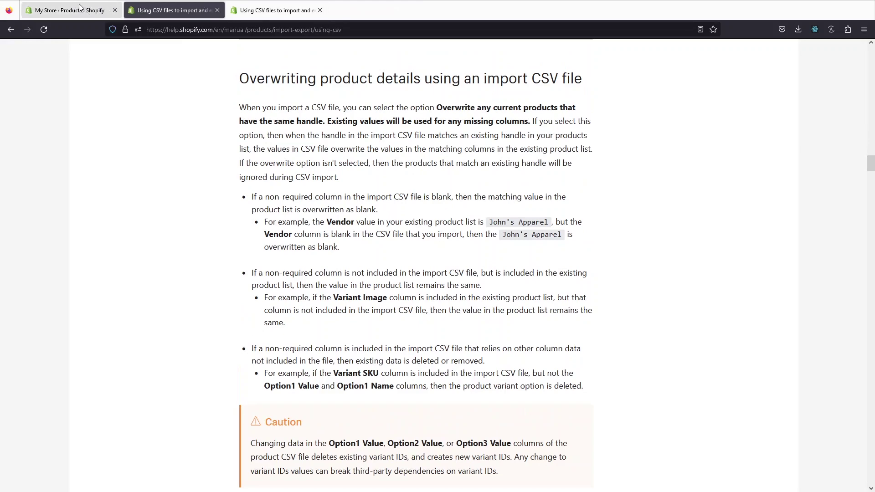
Step: Switch to the Shopify Products page and upload Book.csv from Documents for an import preview
left_click(81, 8)
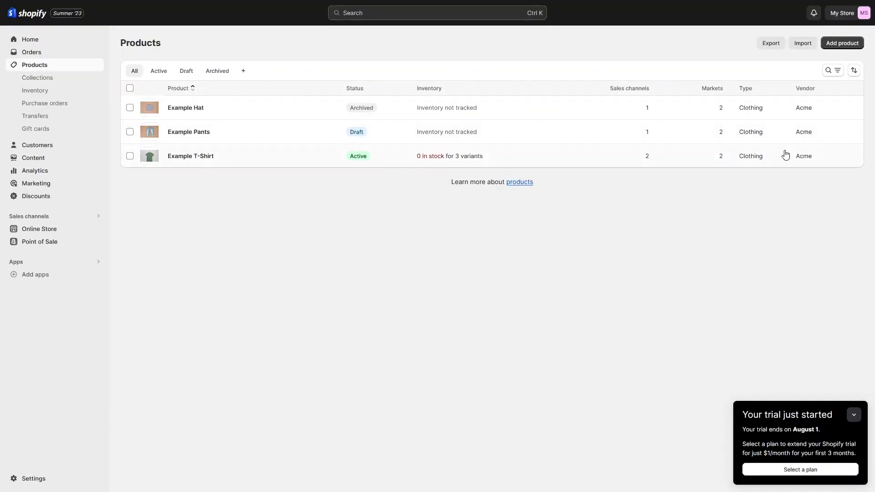
left_click(797, 51)
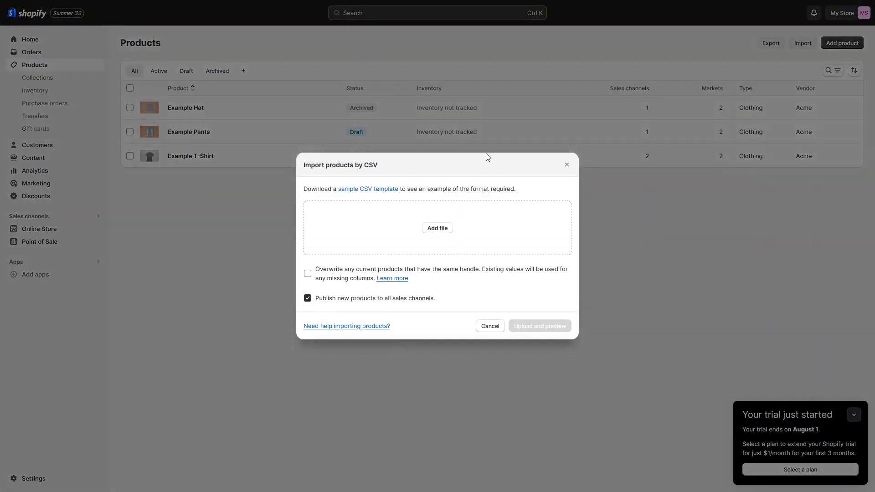
left_click(437, 228)
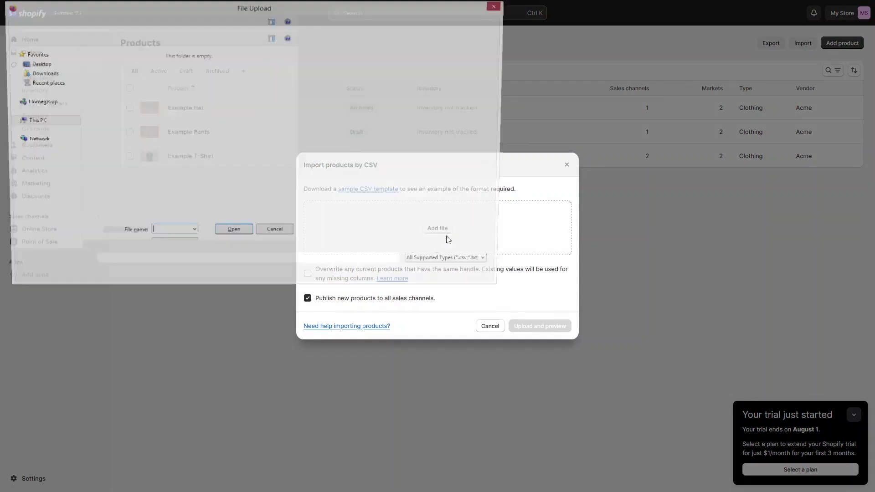
left_click(28, 140)
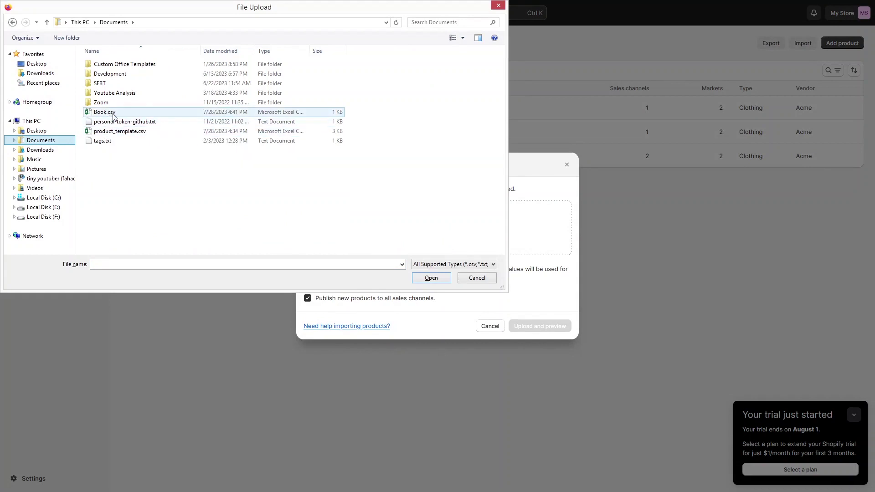
left_click(113, 116)
left_click(431, 277)
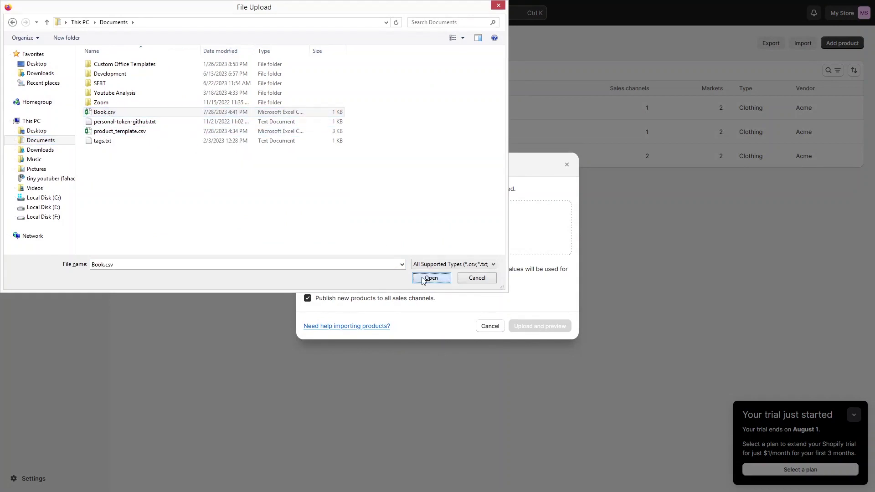
left_click(532, 319)
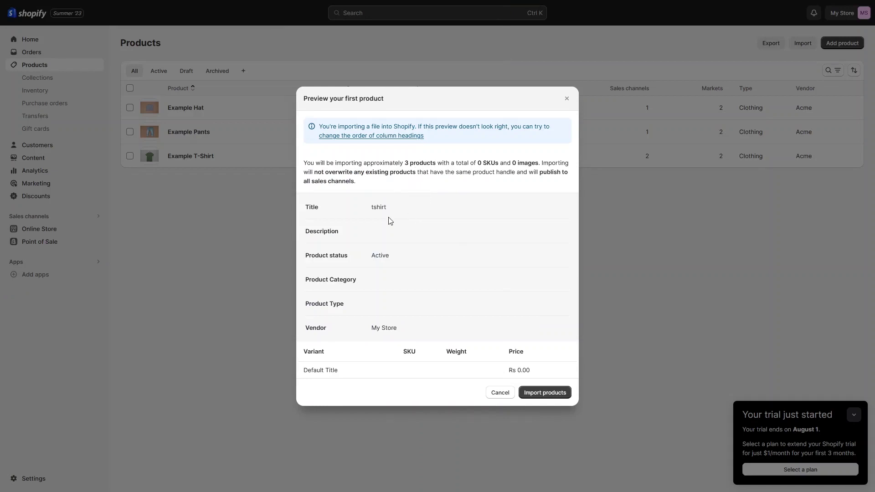
Step: Import the products previewed from Book.csv and open the teddy product's details
left_click(542, 394)
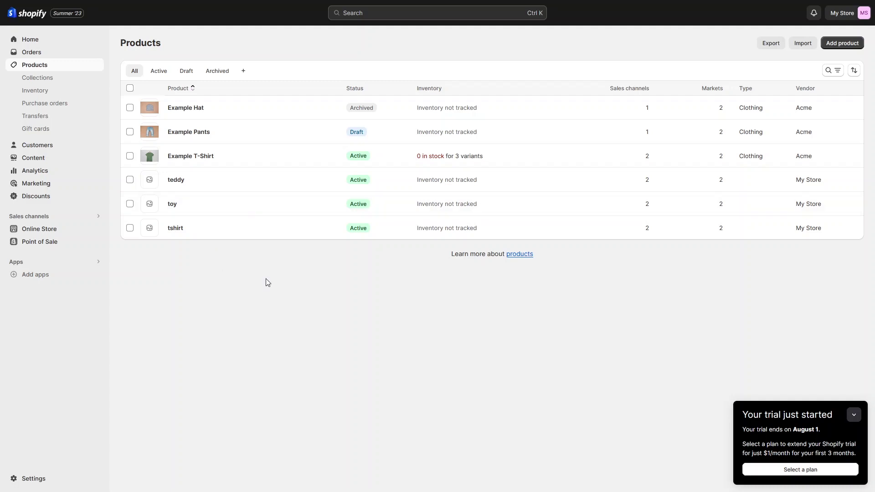
left_click(175, 181)
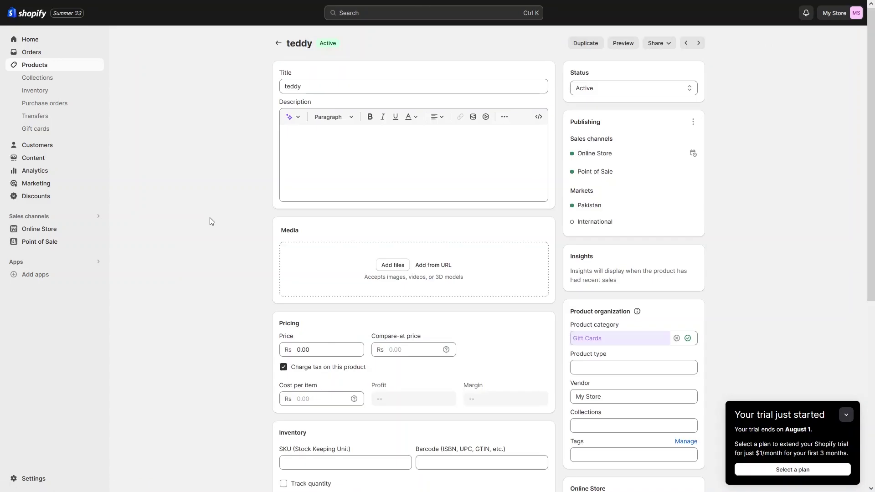